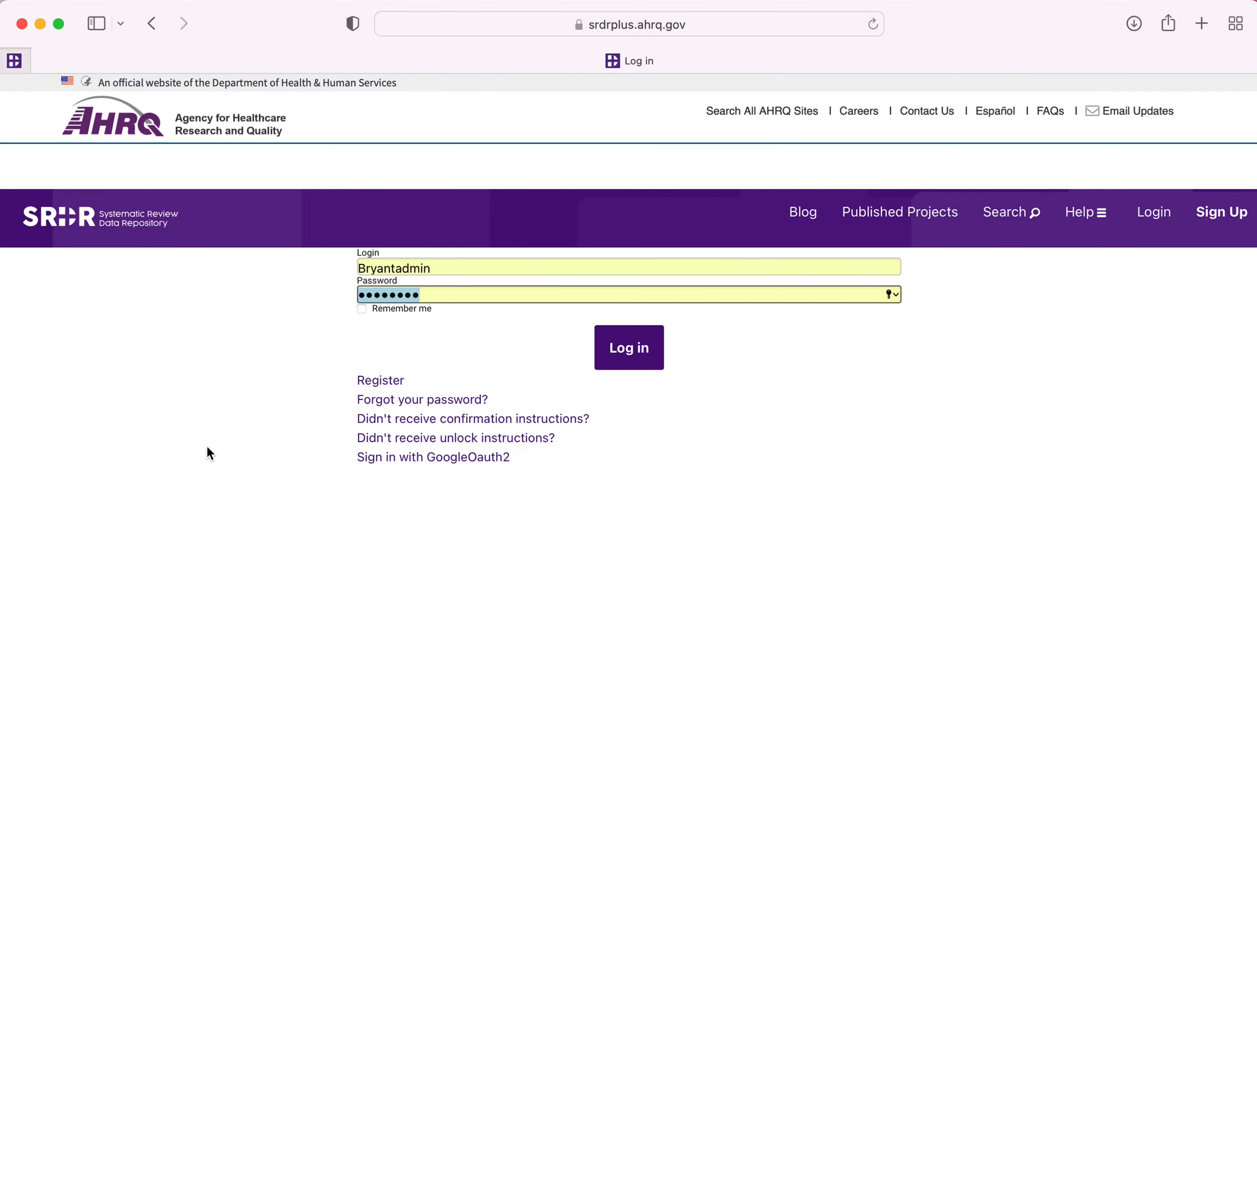
Log in with the prefilled credentials and open the extraction form builder from the key questions of the Blood Pressure Targets in CKD project
{"action": "left_click", "coordinate": [650, 356]}
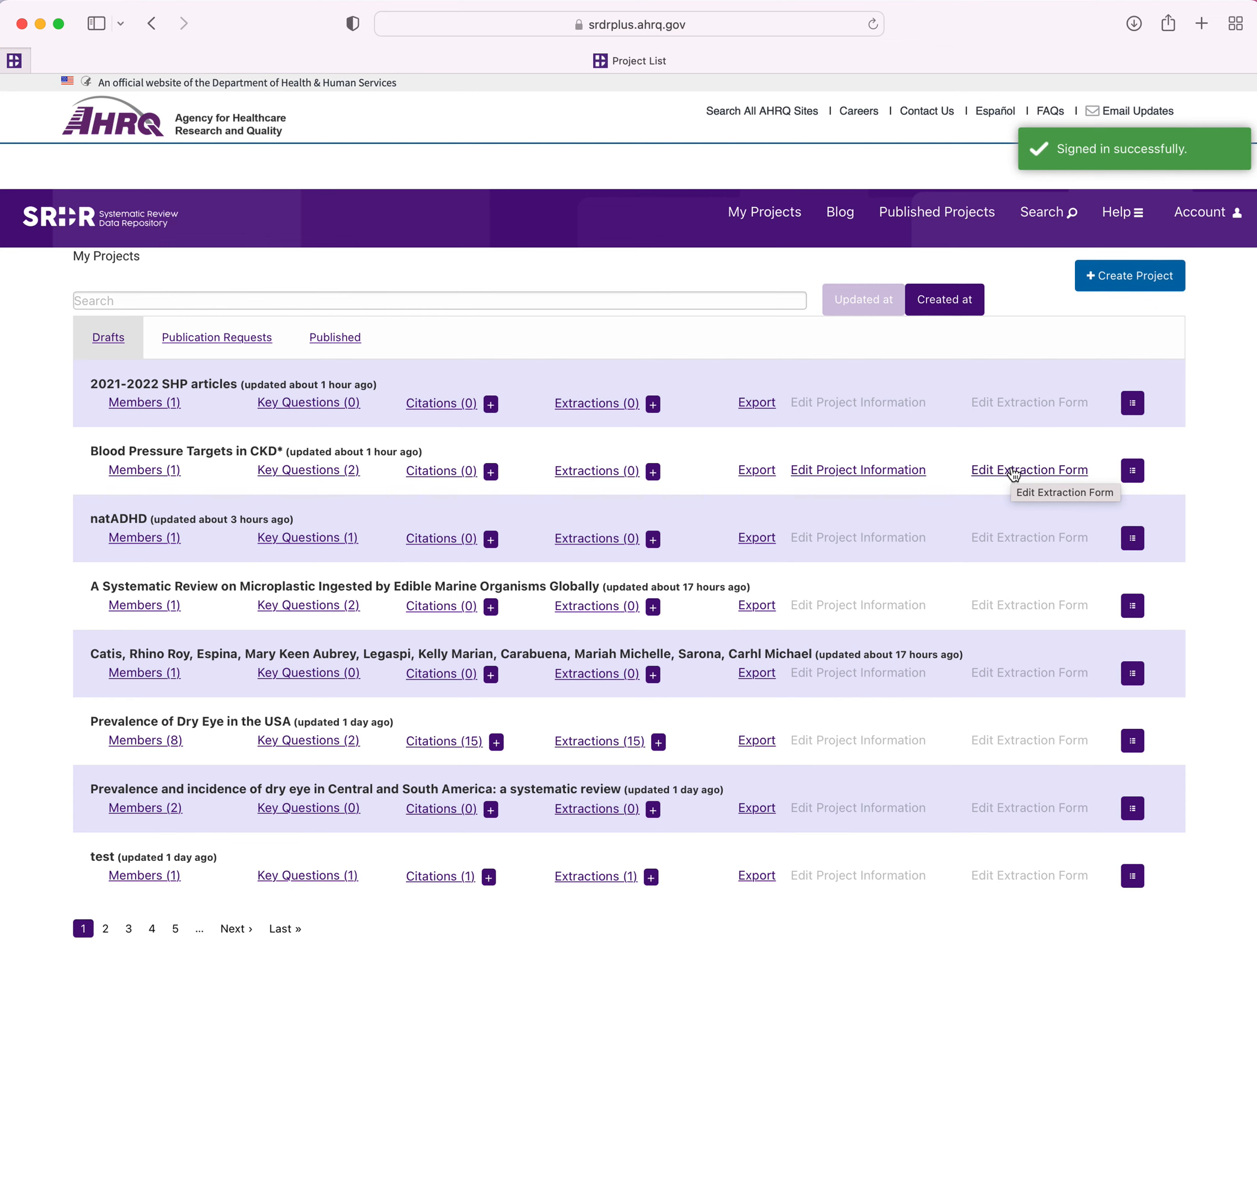
{"action": "left_click", "coordinate": [331, 475]}
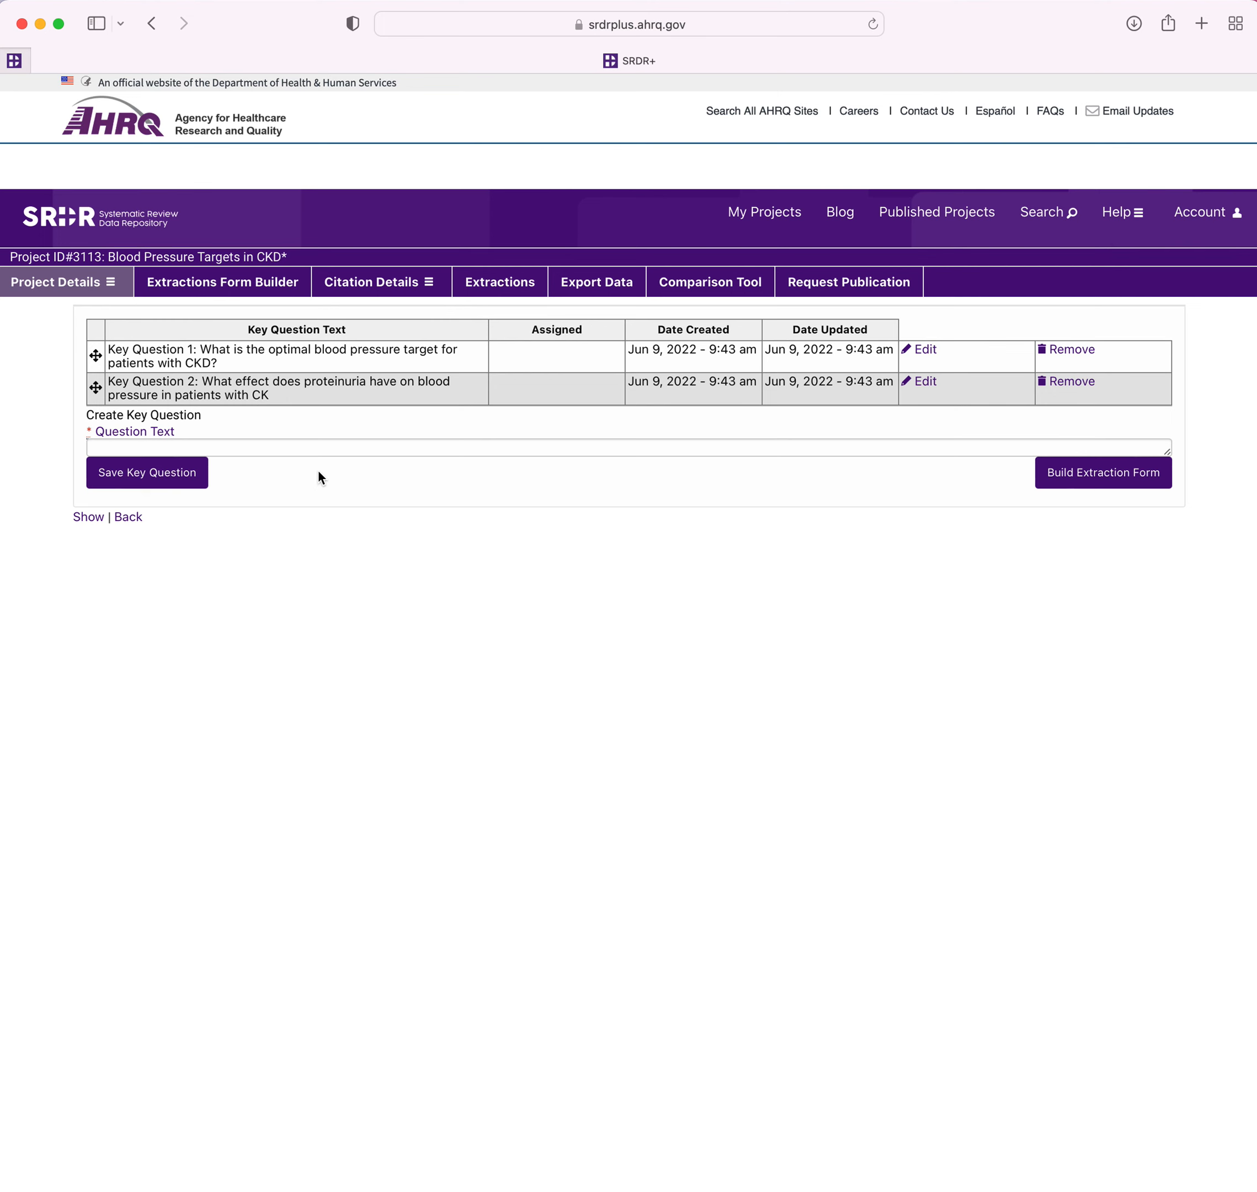
{"action": "left_click", "coordinate": [1079, 482]}
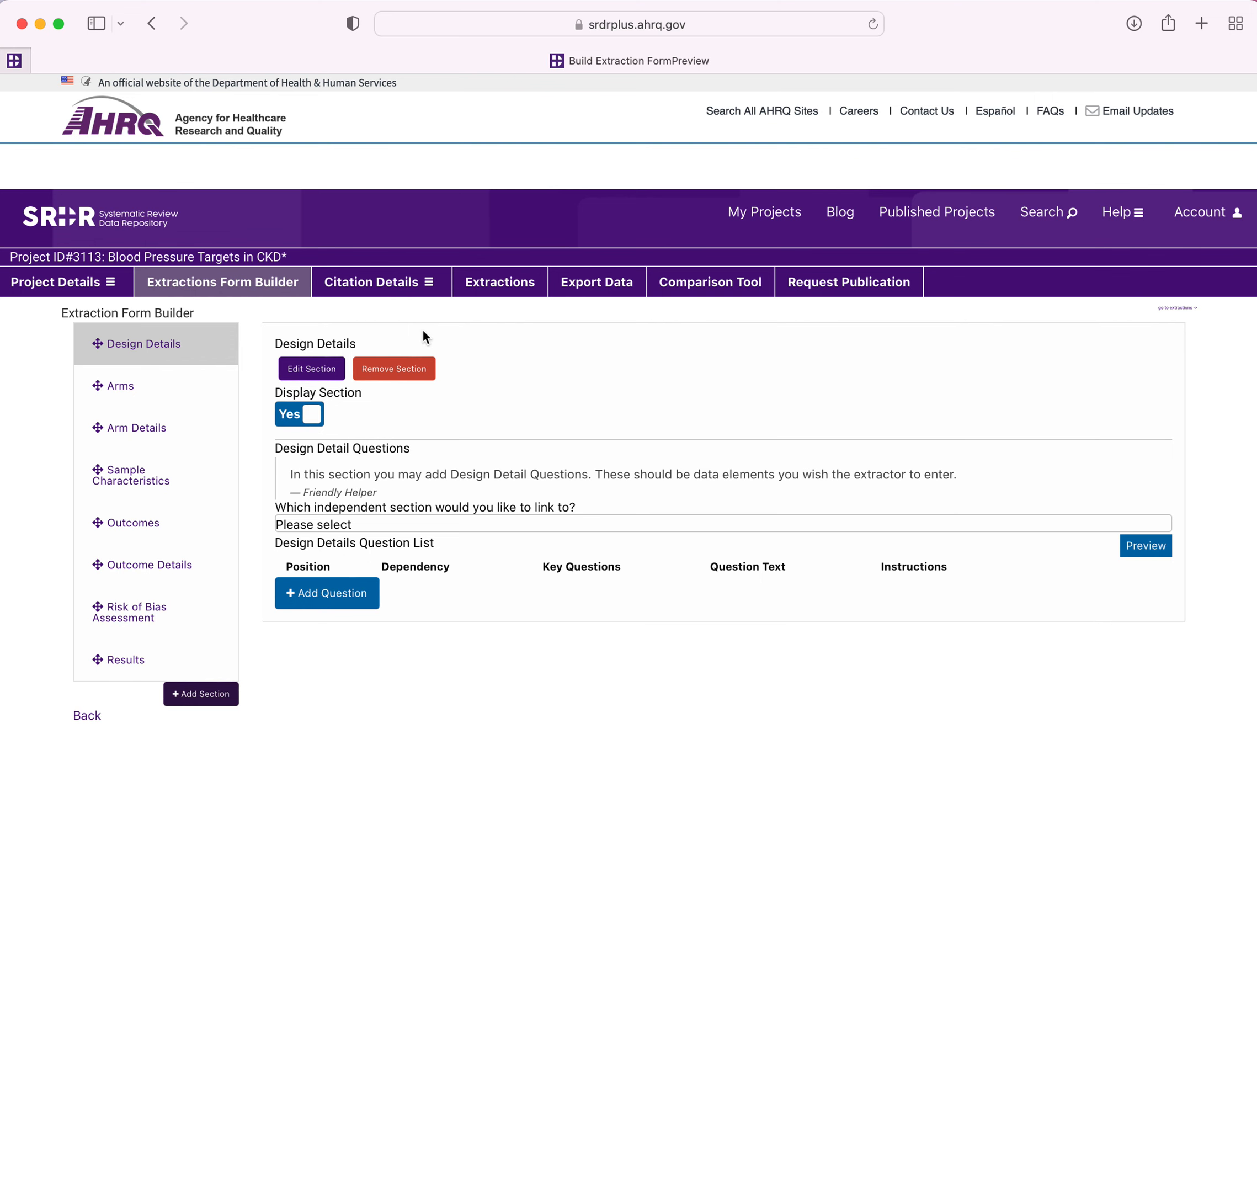
Add two suggested arms in the Arms section, named High BP Target and Low BP Target
{"action": "left_click", "coordinate": [150, 385]}
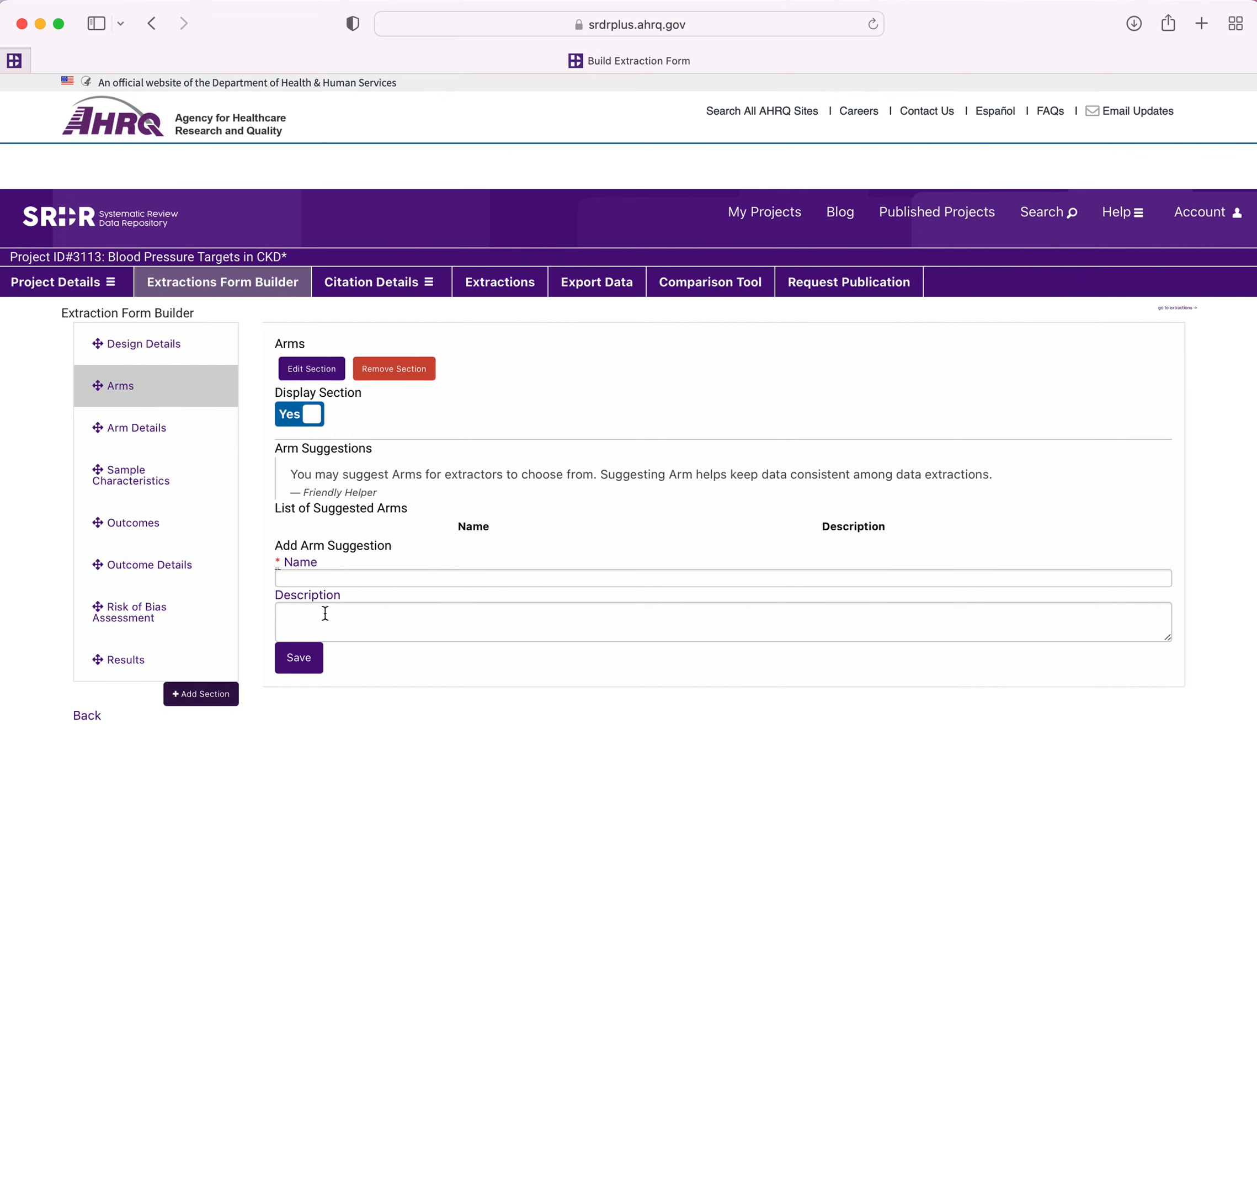
{"action": "left_click", "coordinate": [302, 580]}
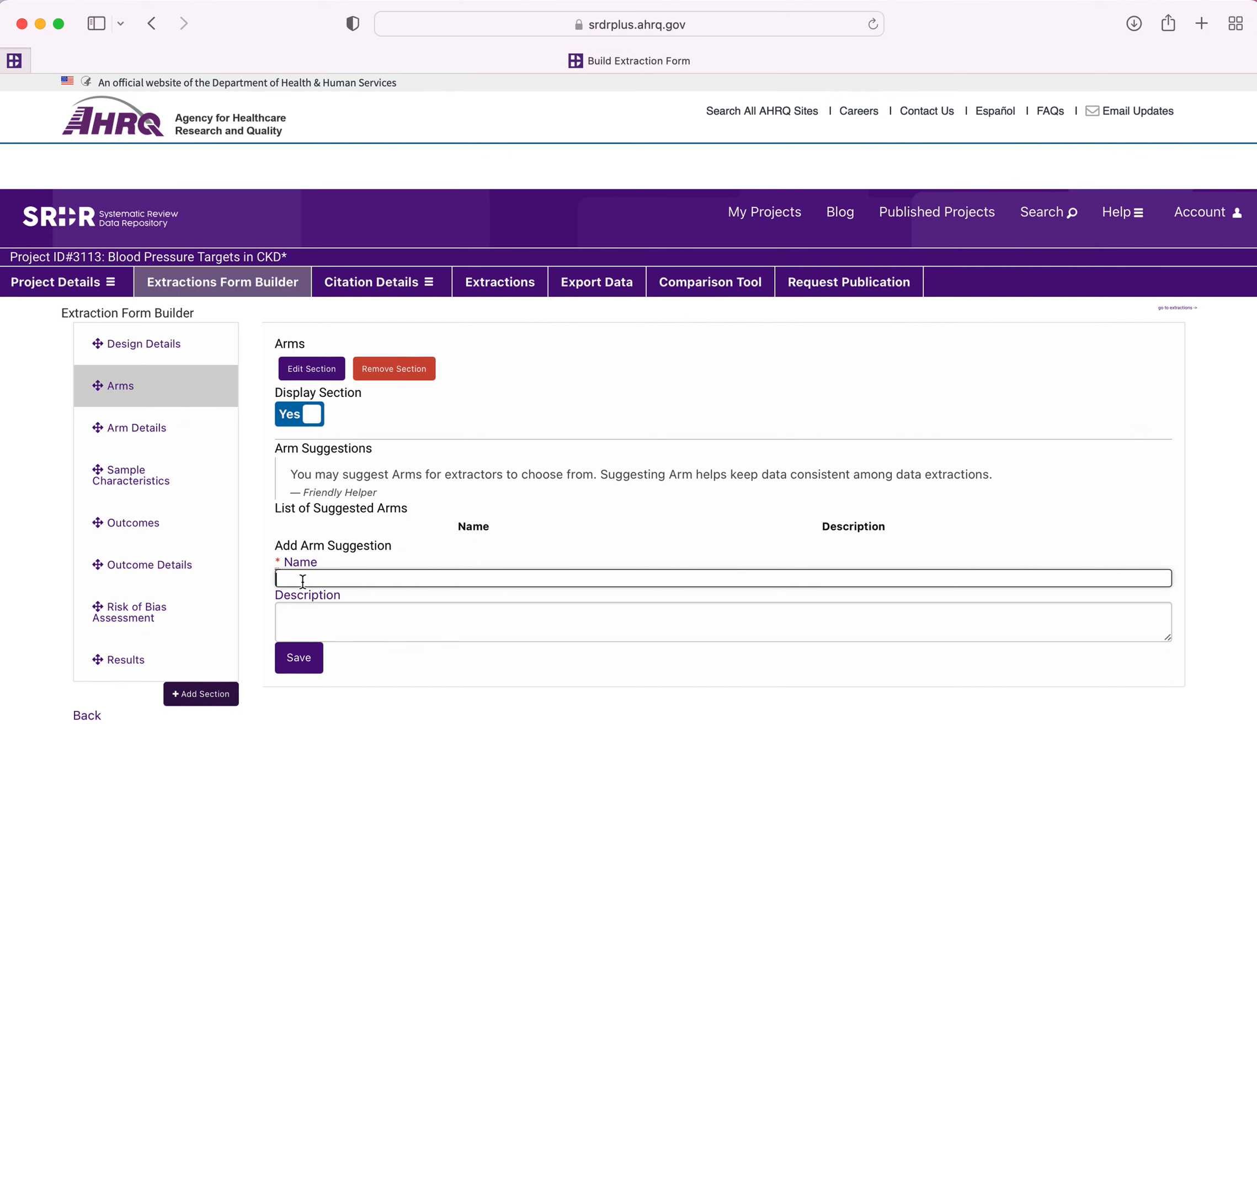
{"action": "type", "text": "High BP Targ"}
{"action": "type", "text": "et"}
{"action": "left_click", "coordinate": [299, 659]}
{"action": "left_click", "coordinate": [292, 609]}
{"action": "type", "text": "Low BP Target"}
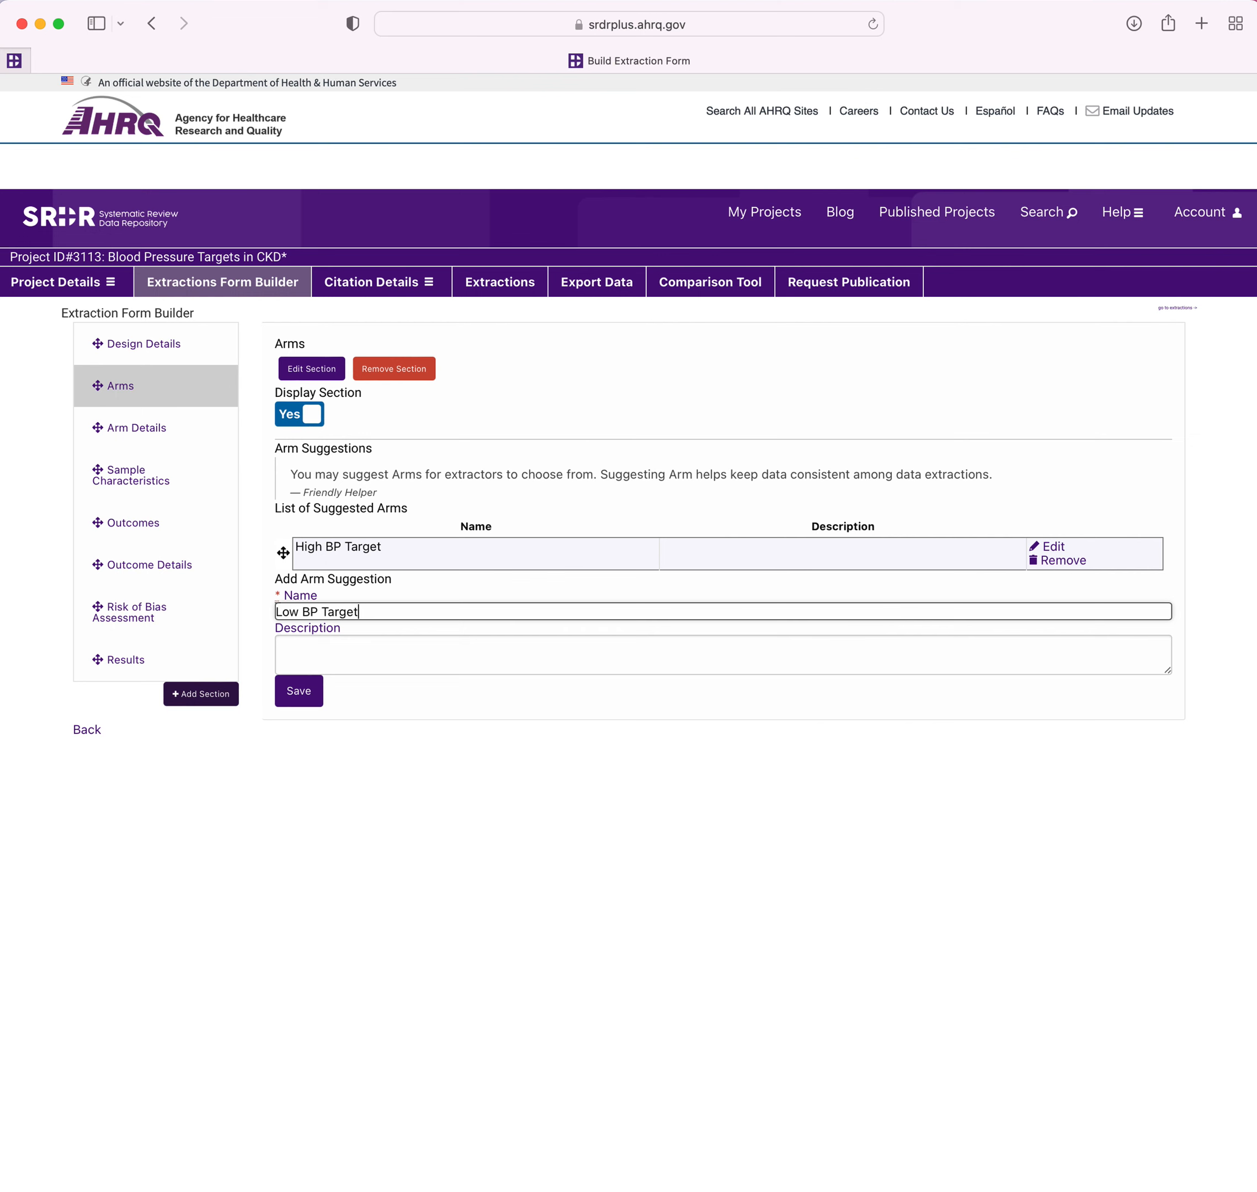
{"action": "left_click", "coordinate": [306, 690]}
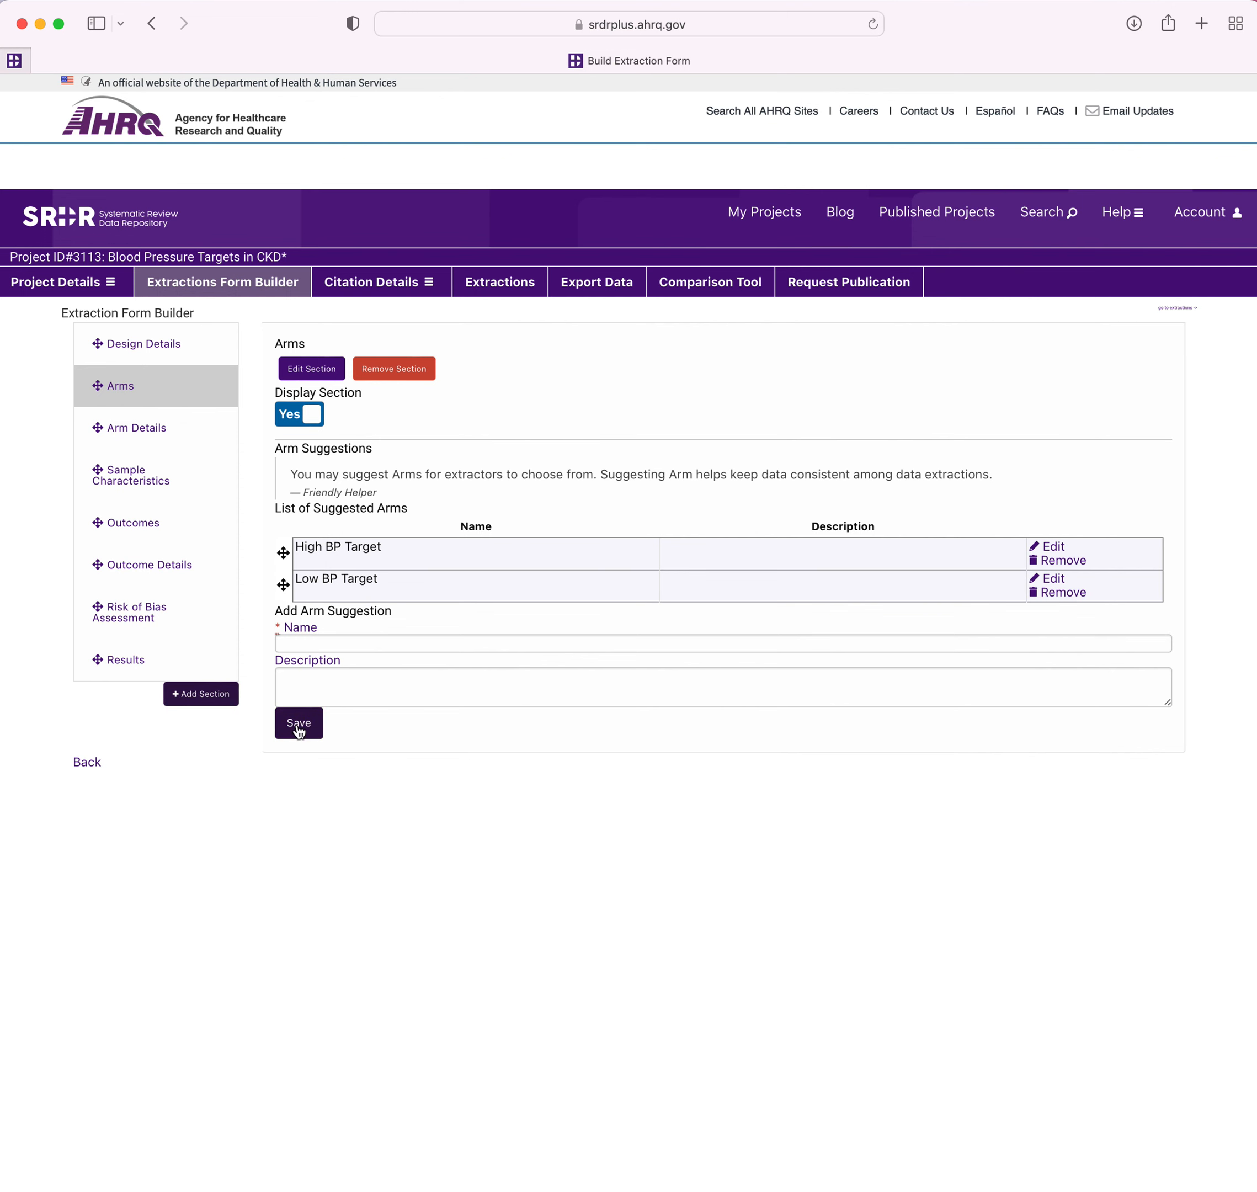
Disable displaying questions for each Arm in Arm Details and disable "Total: All Arms combined" in Sample Characteristics
{"action": "left_click", "coordinate": [153, 431]}
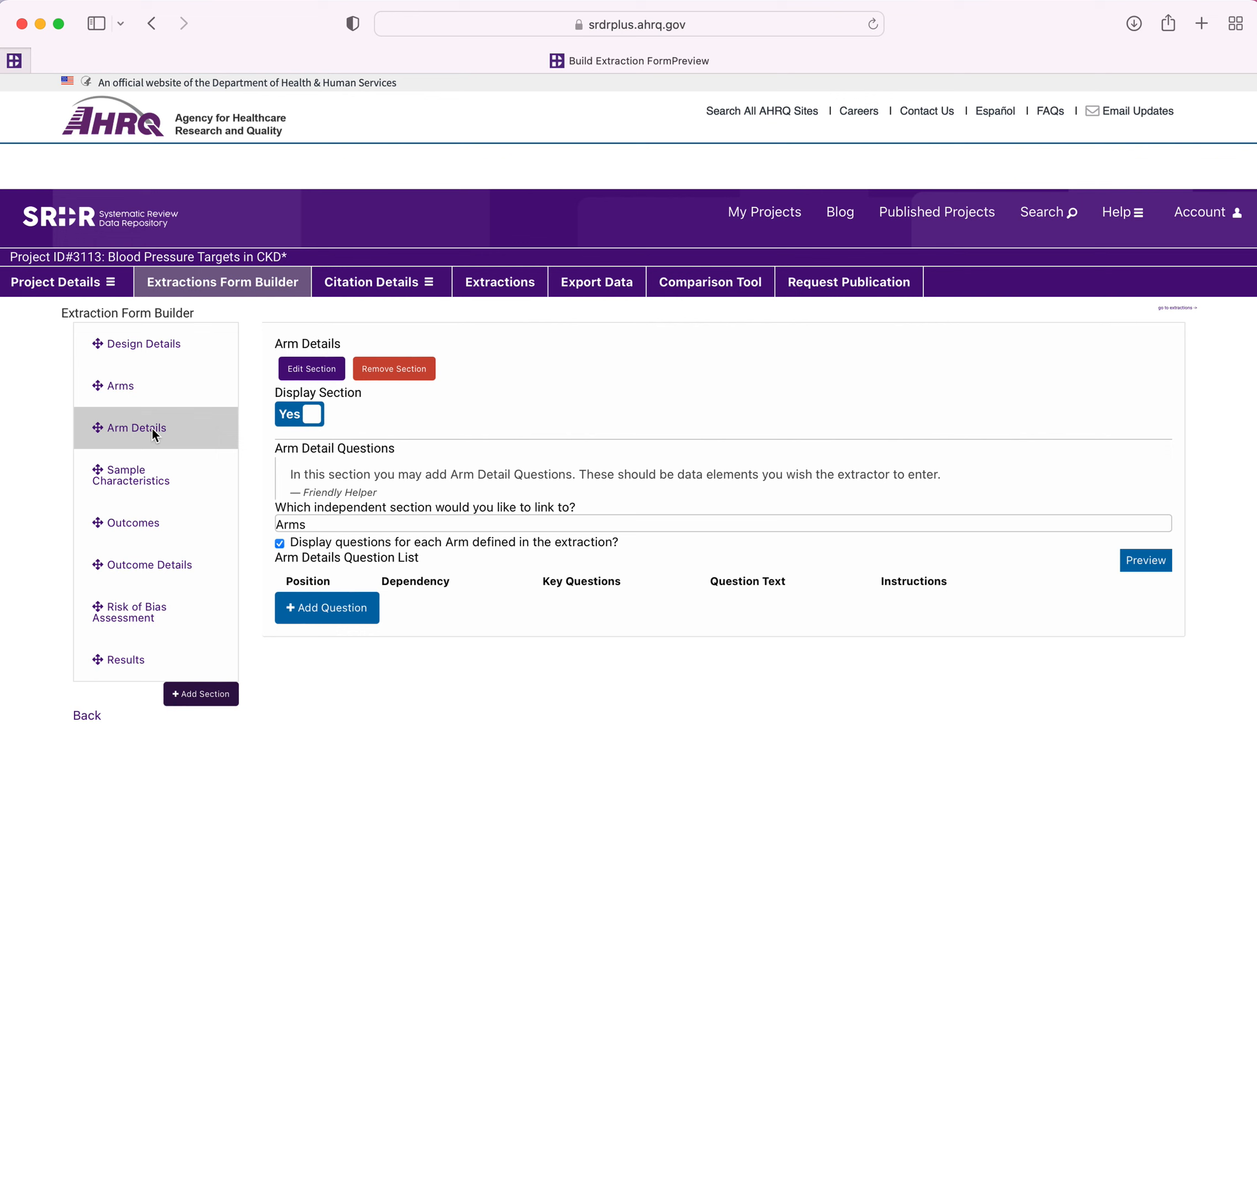
{"action": "left_click", "coordinate": [281, 544]}
{"action": "left_click", "coordinate": [120, 481]}
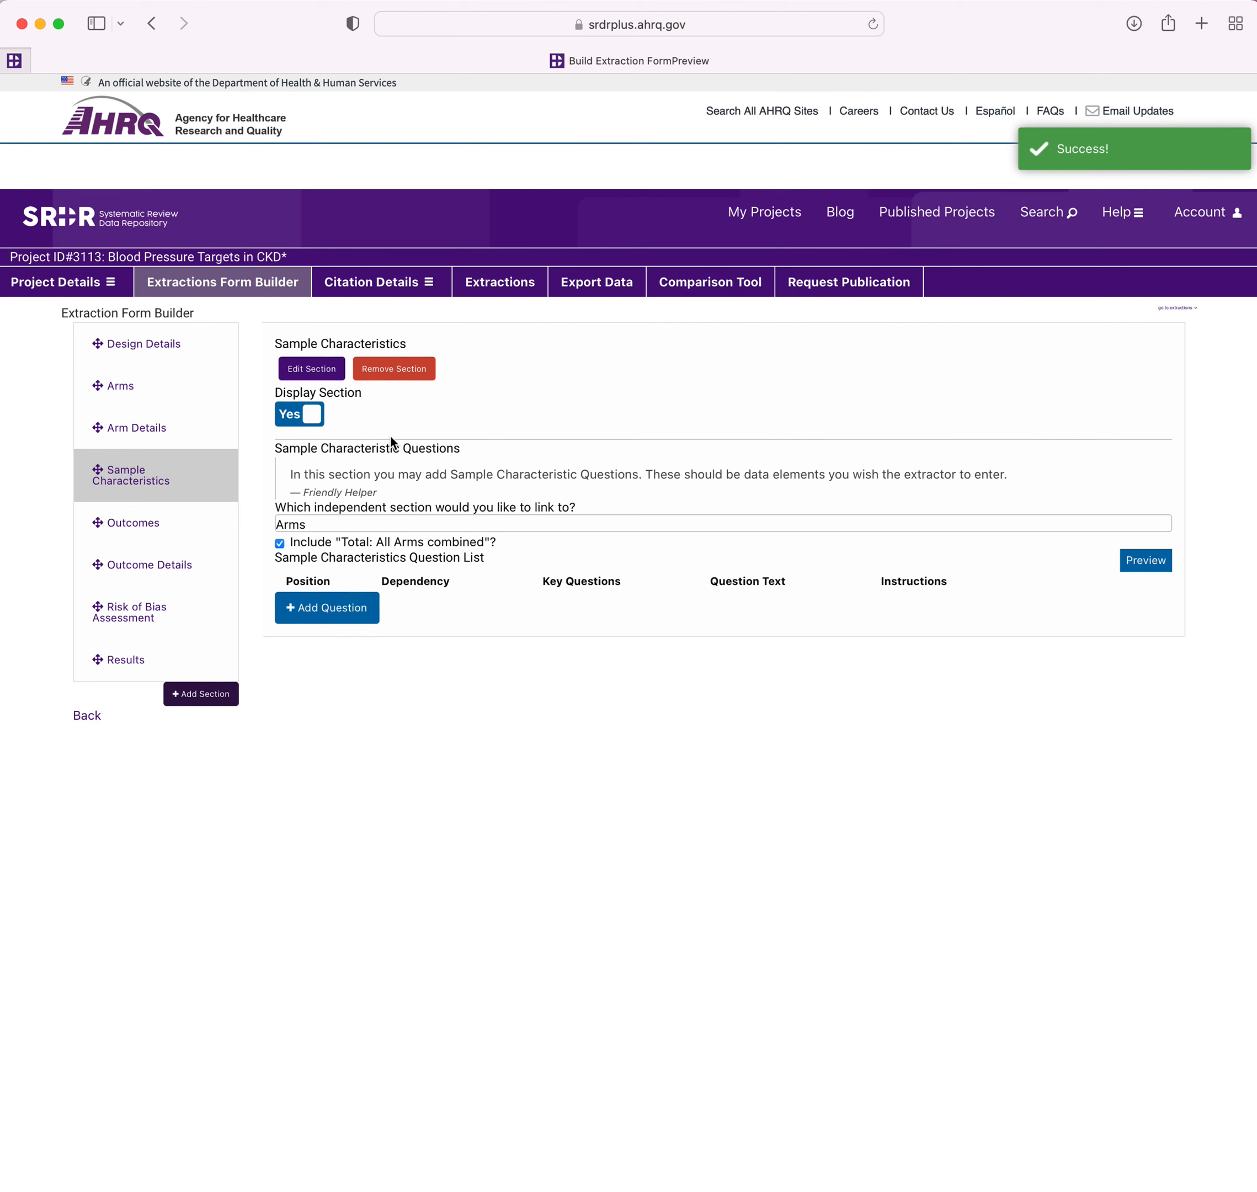
{"action": "left_click", "coordinate": [280, 543]}
Add a suggested outcome of type Continuous with the domain GFR in the Outcomes section
{"action": "left_click", "coordinate": [162, 535]}
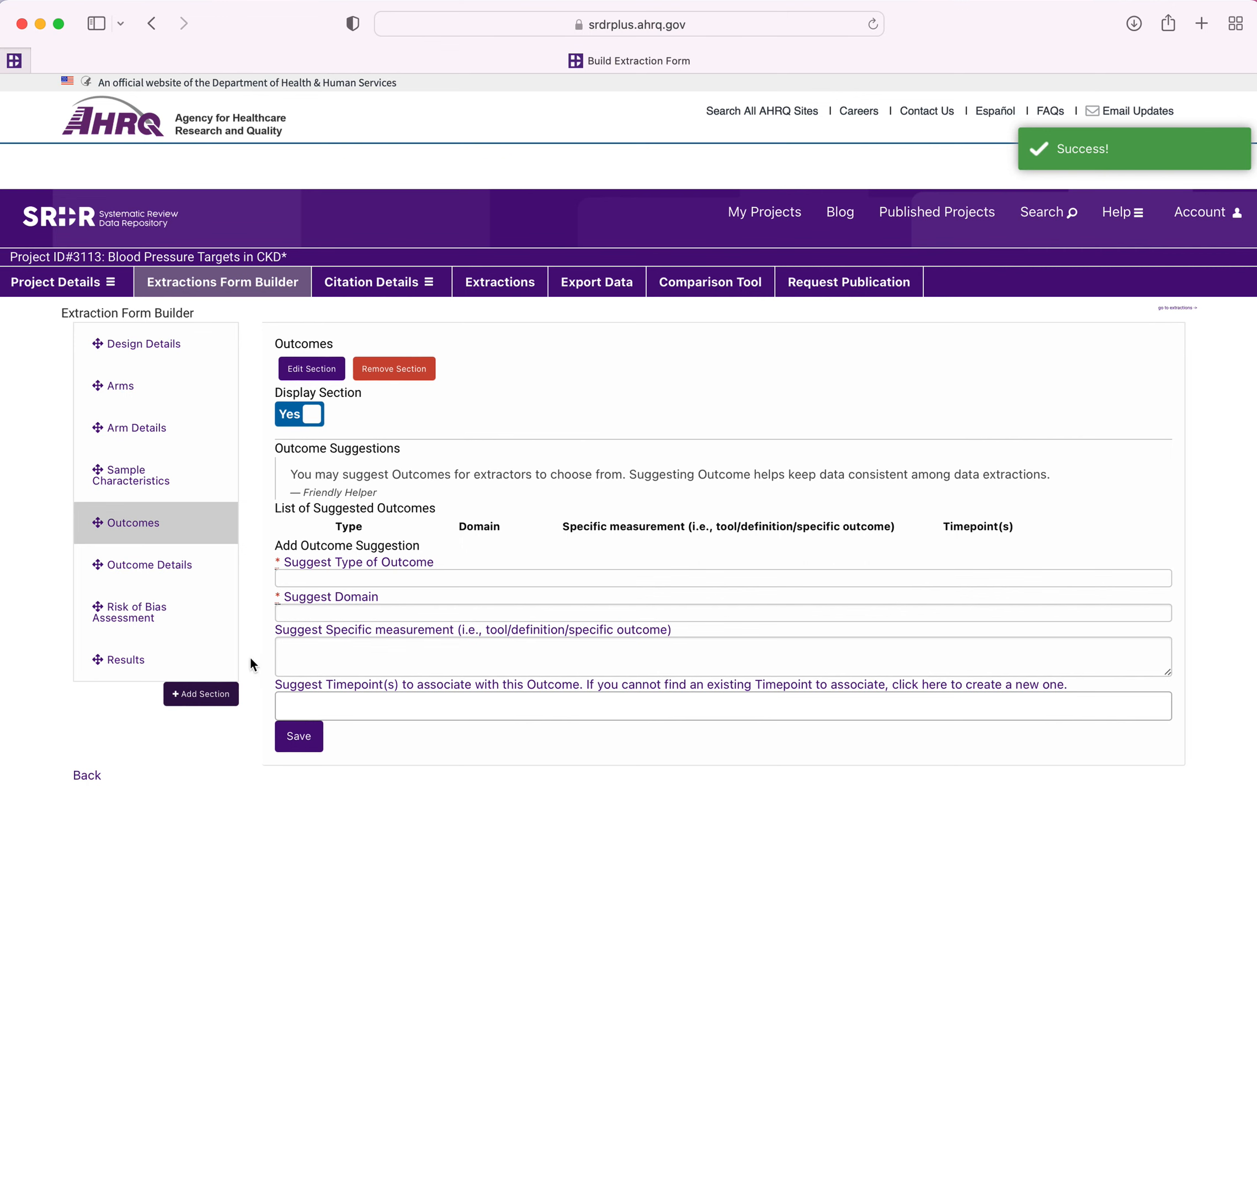
{"action": "left_click", "coordinate": [341, 577]}
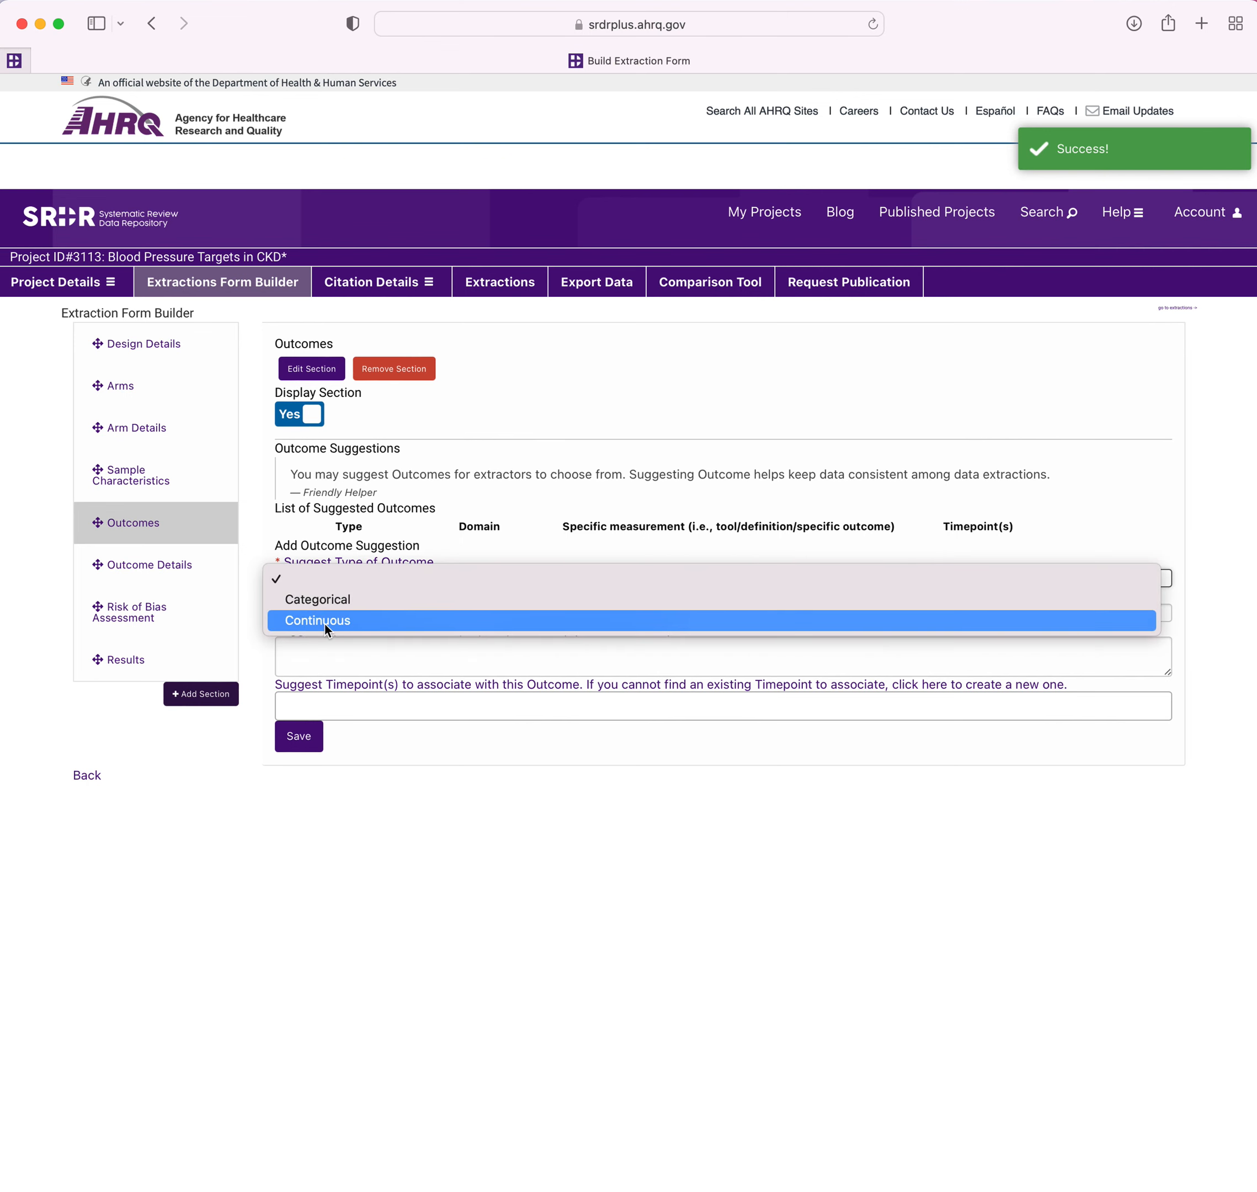
{"action": "left_click", "coordinate": [324, 623]}
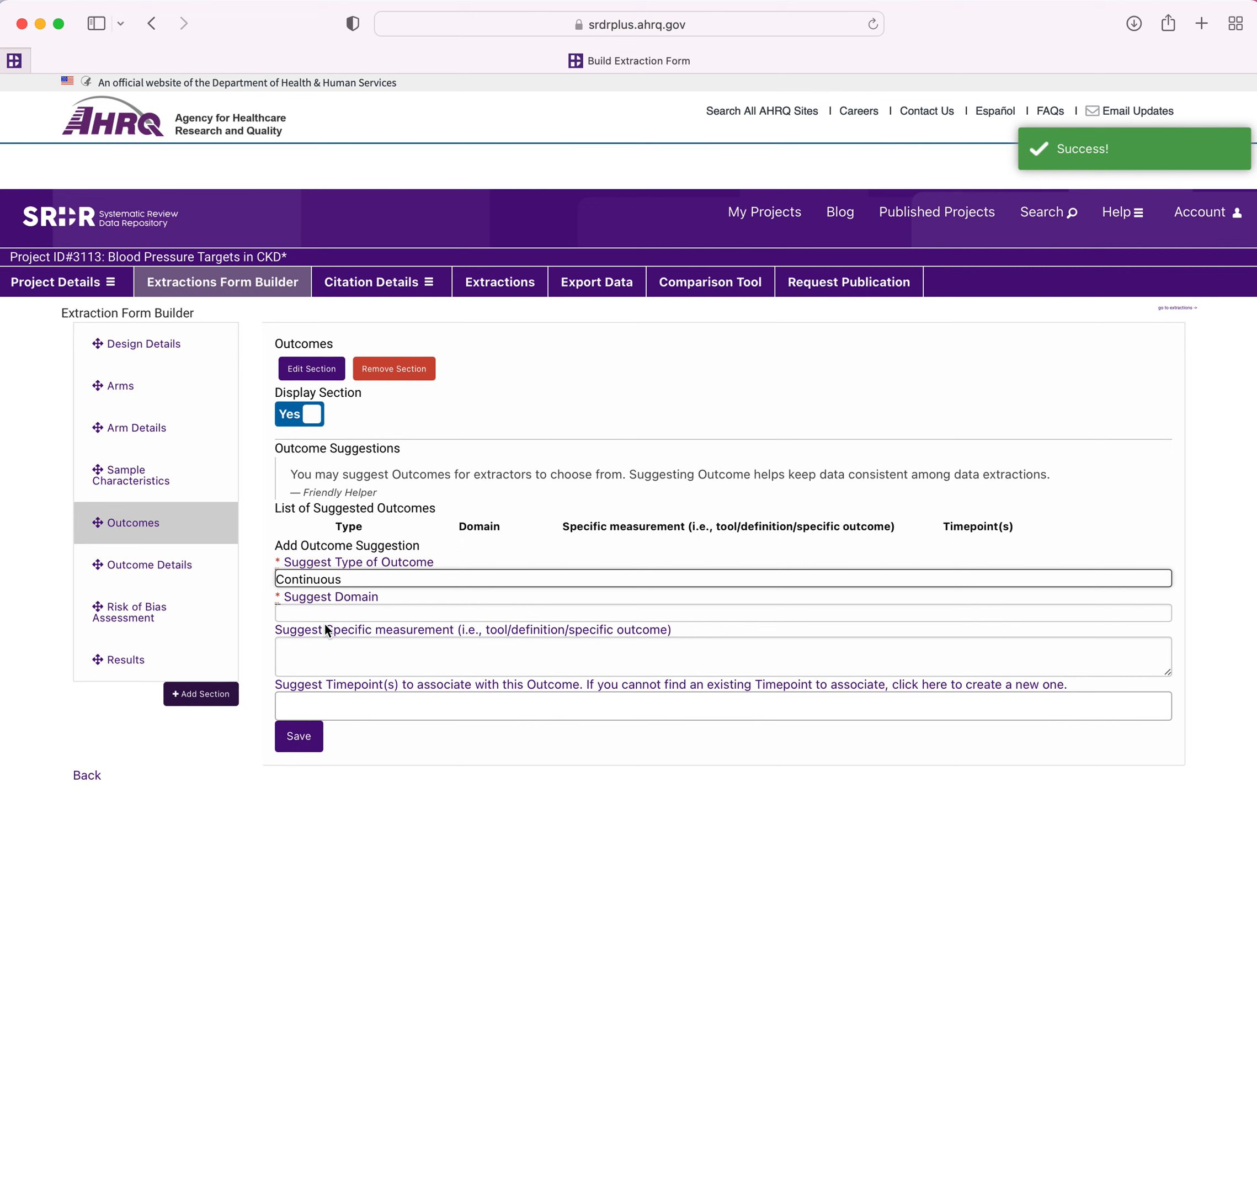
{"action": "left_click", "coordinate": [317, 616]}
{"action": "type", "text": "GFR"}
{"action": "left_click", "coordinate": [394, 663]}
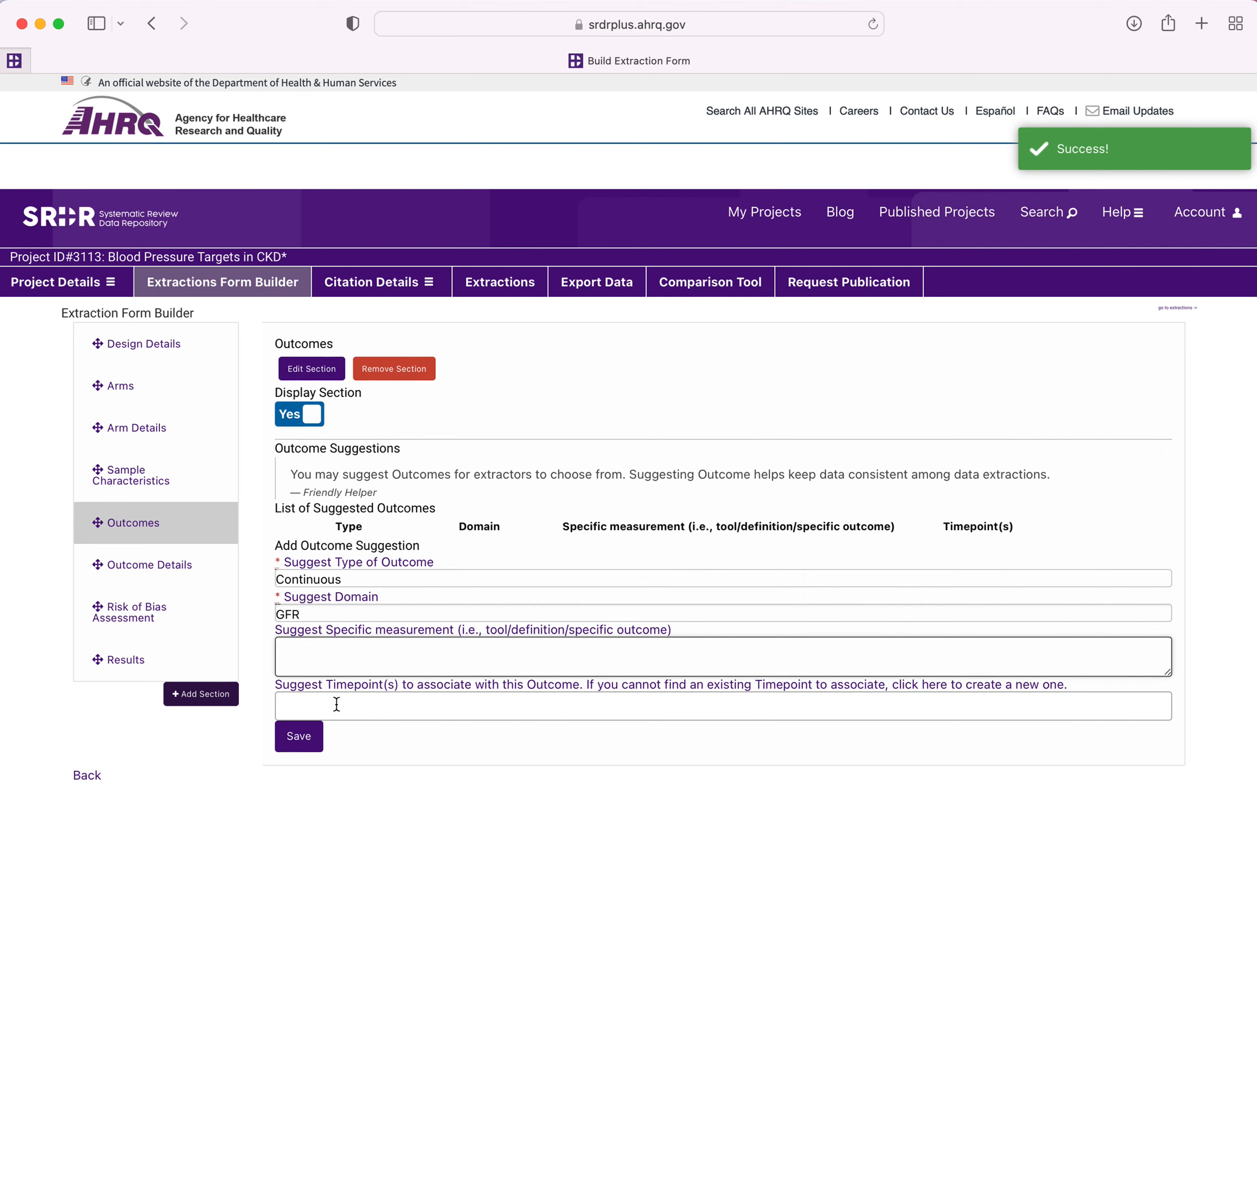
{"action": "left_click", "coordinate": [288, 746]}
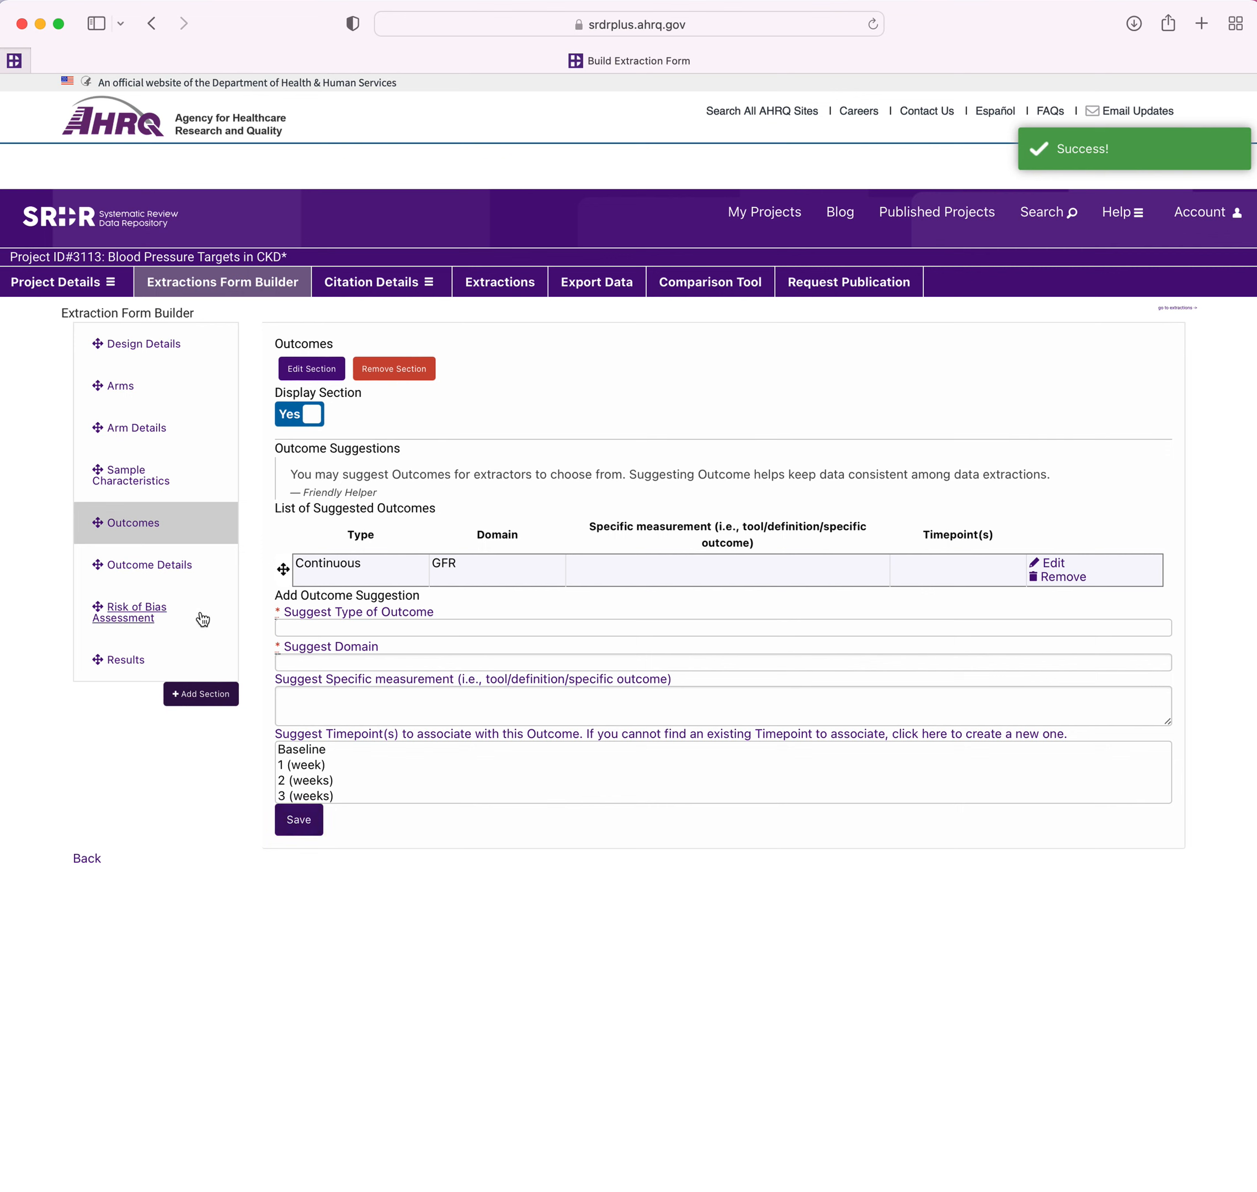
Review the Outcome Details section and the pre-defined Risk of Bias Assessment questions for Randomized Studies, without adding any
{"action": "left_click", "coordinate": [157, 571]}
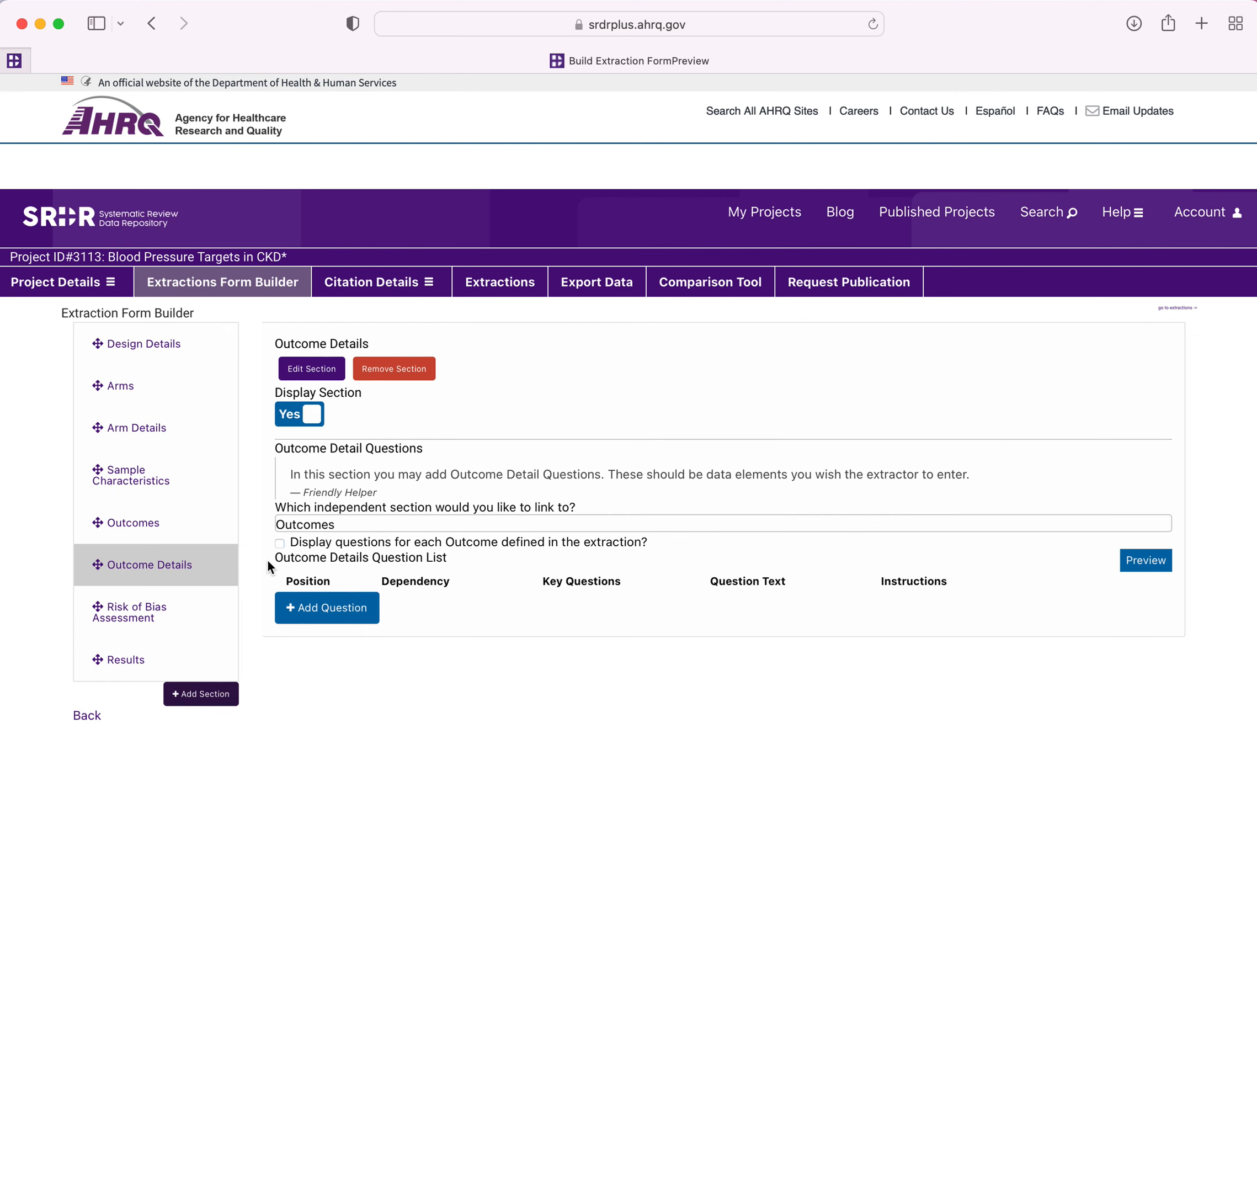
{"action": "left_click", "coordinate": [134, 613]}
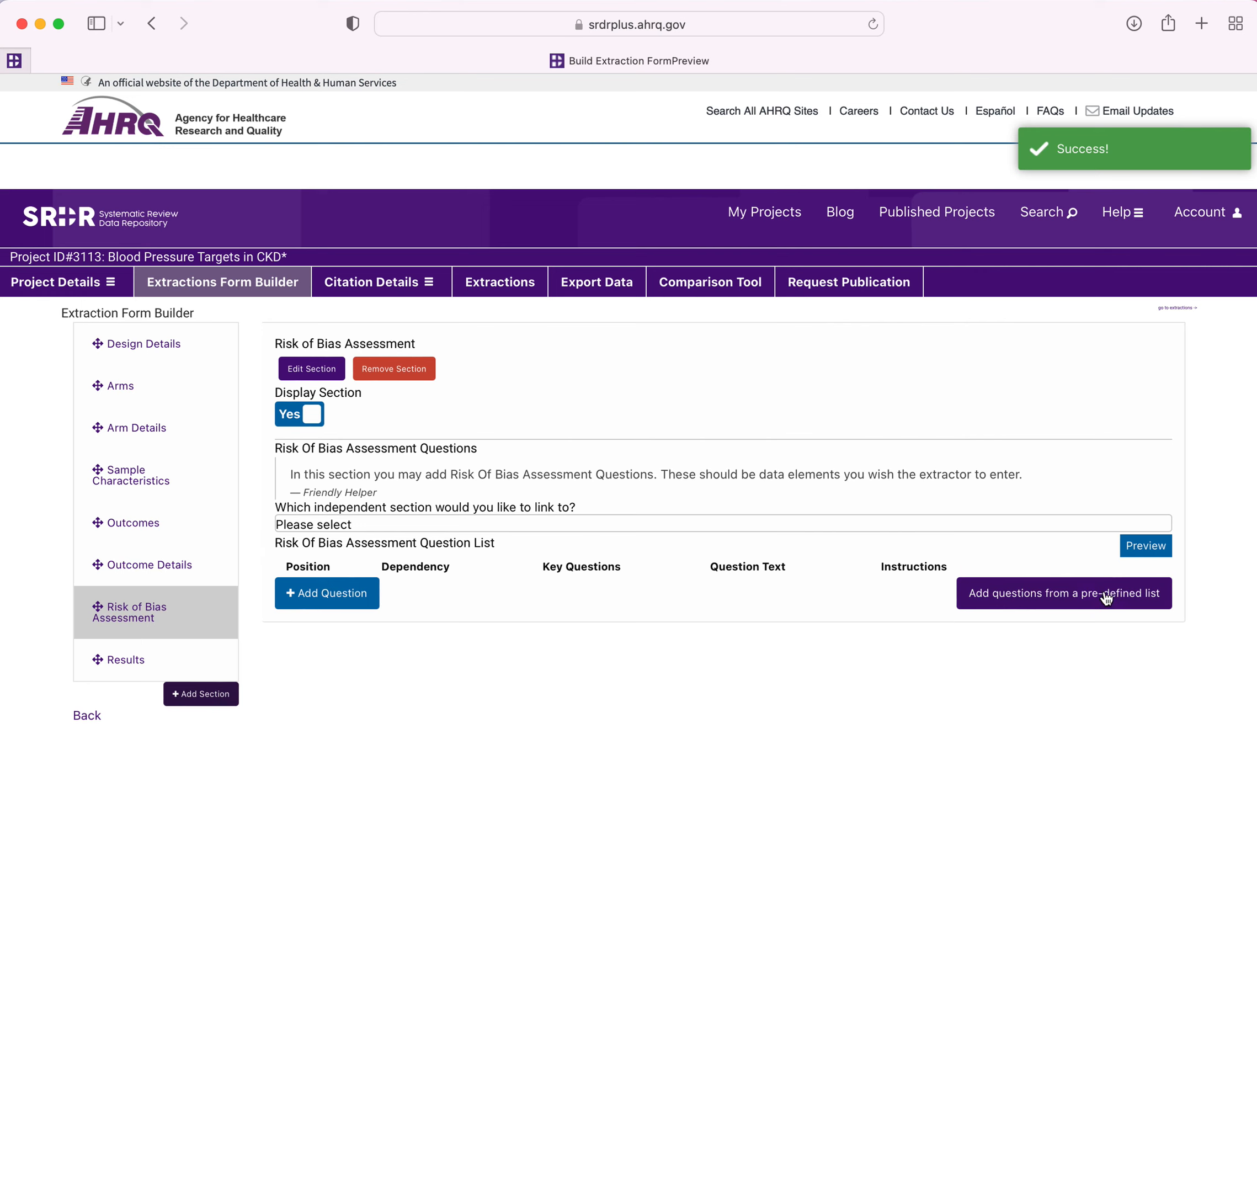
{"action": "left_click", "coordinate": [1068, 603]}
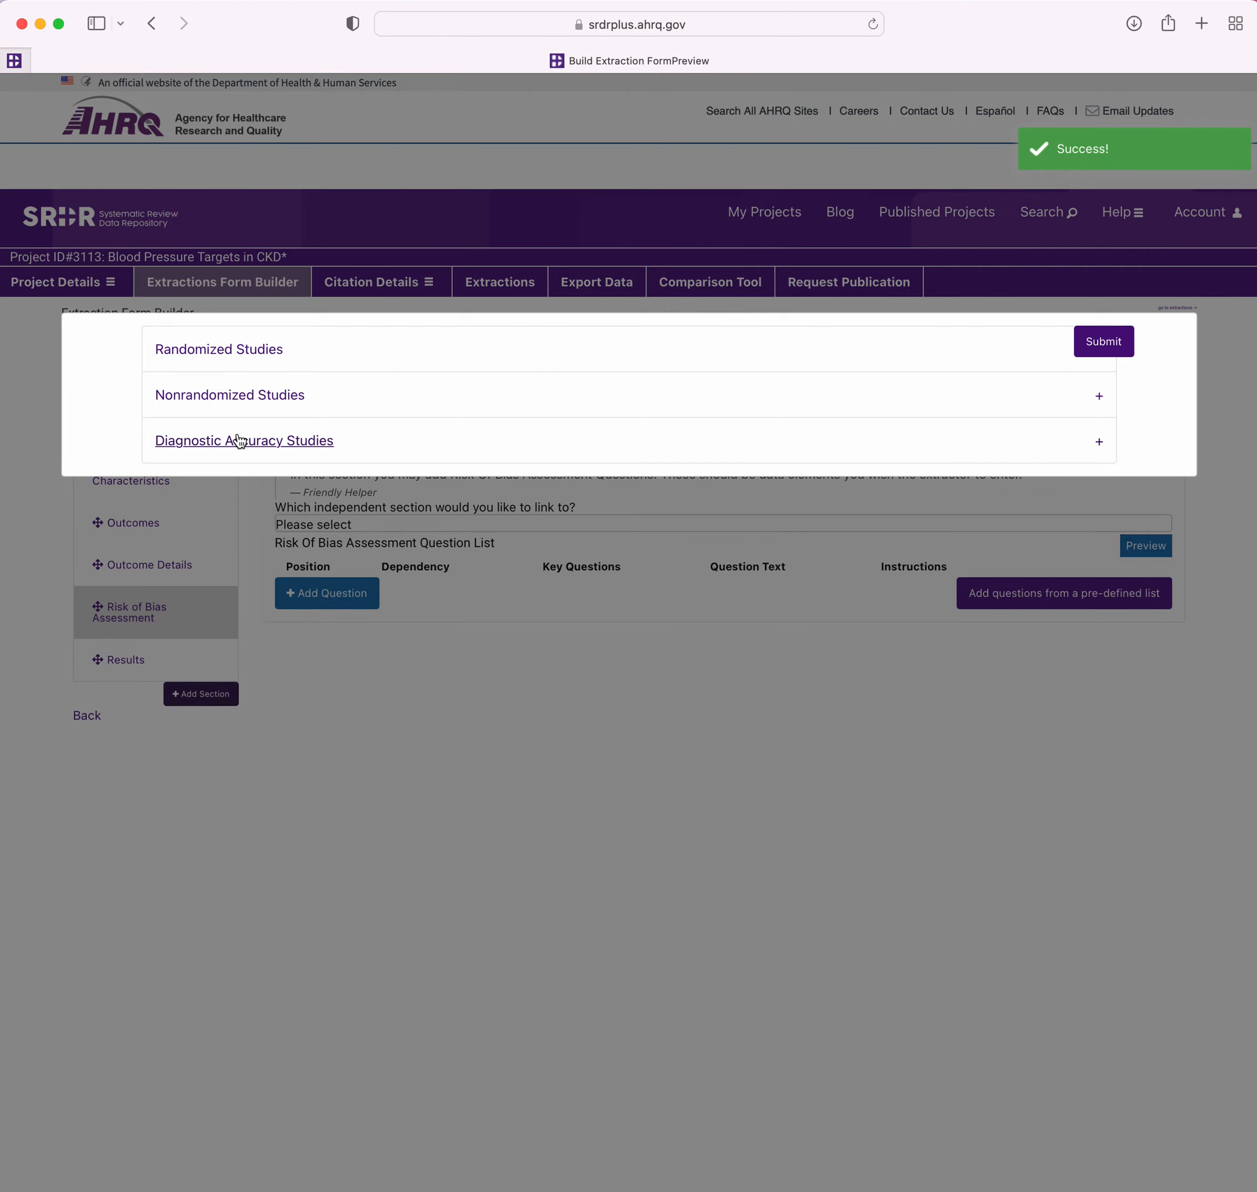
{"action": "left_click", "coordinate": [225, 355]}
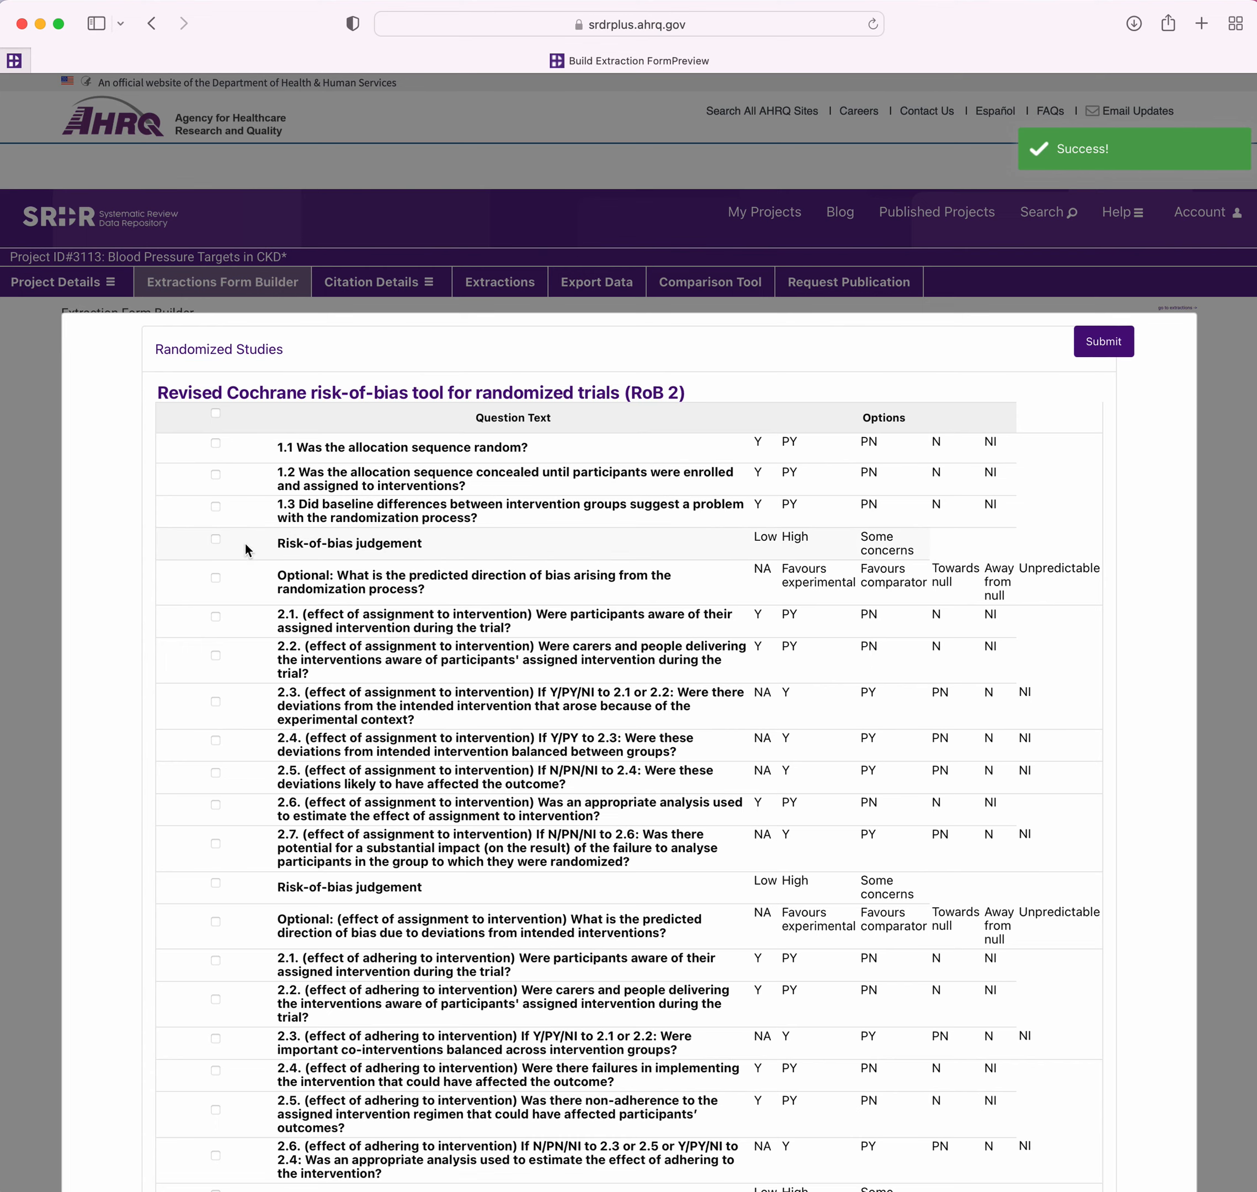
{"action": "scroll", "coordinate": [274, 668], "scroll_direction": "down", "scroll_amount": 1}
{"action": "left_click", "coordinate": [39, 581]}
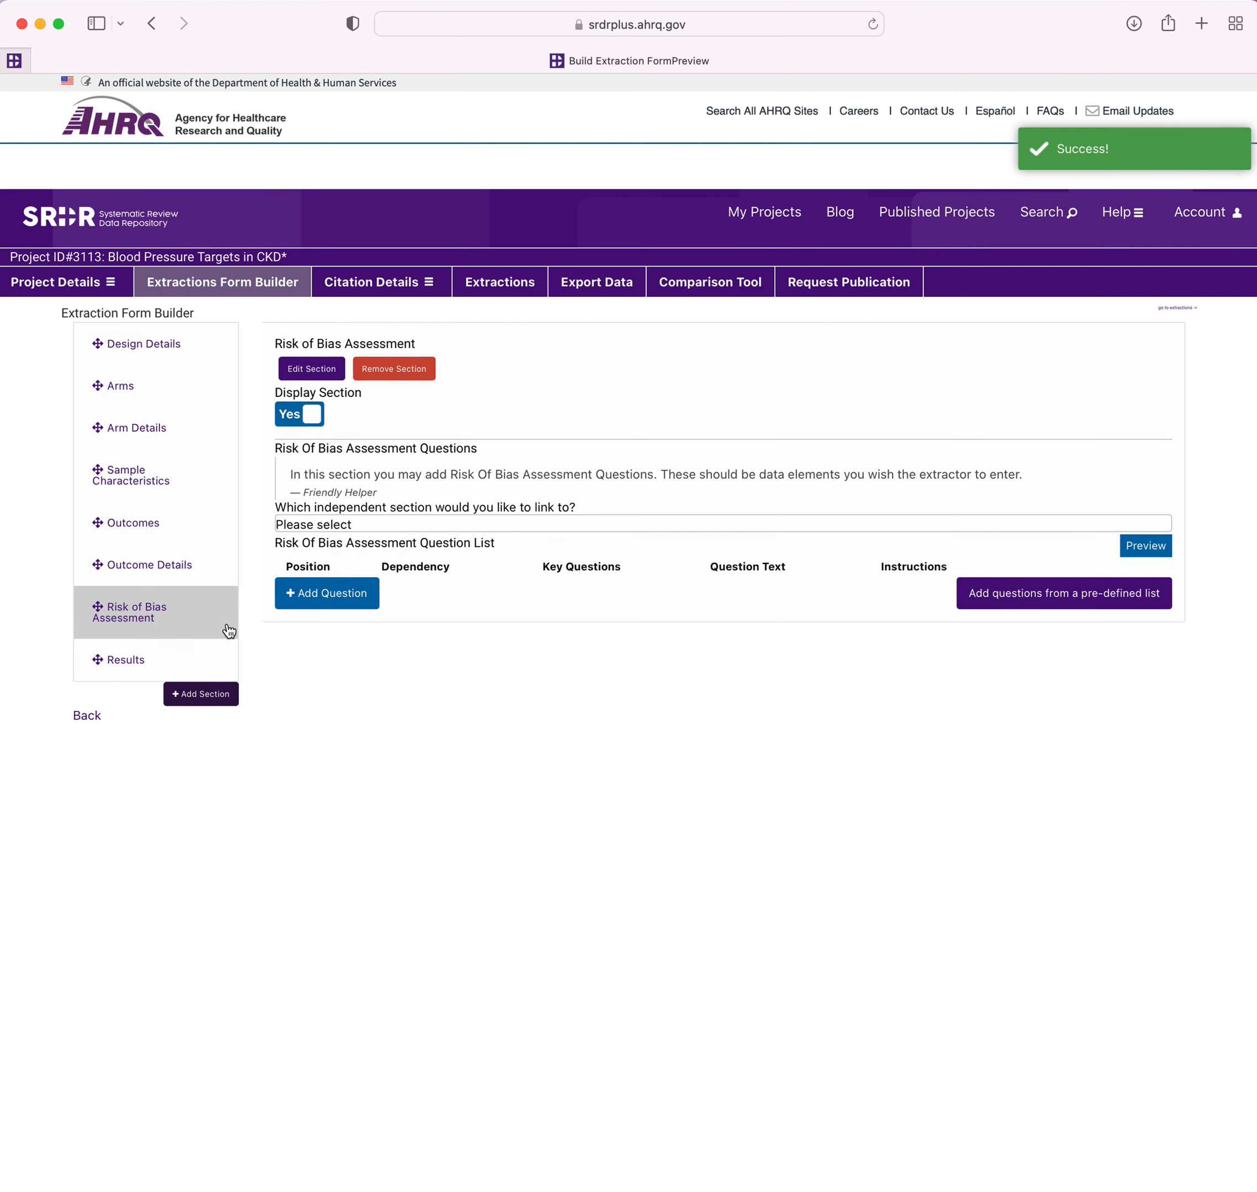
Update the extraction form type to Diagnostic Test in the Results section
{"action": "left_click", "coordinate": [128, 662]}
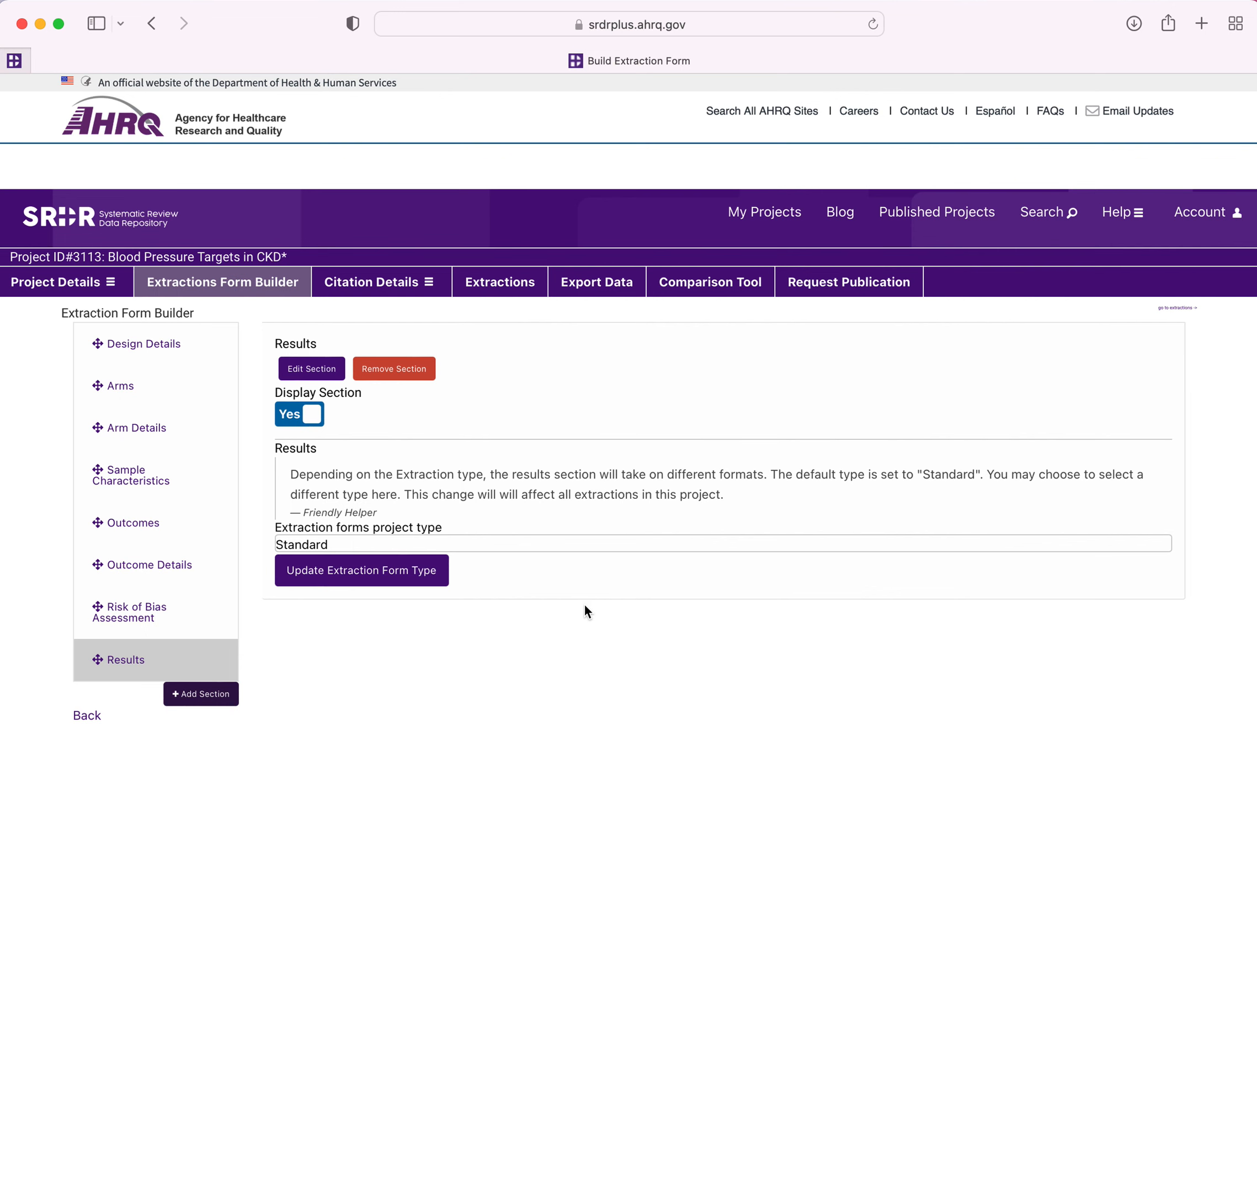
{"action": "left_click", "coordinate": [509, 544]}
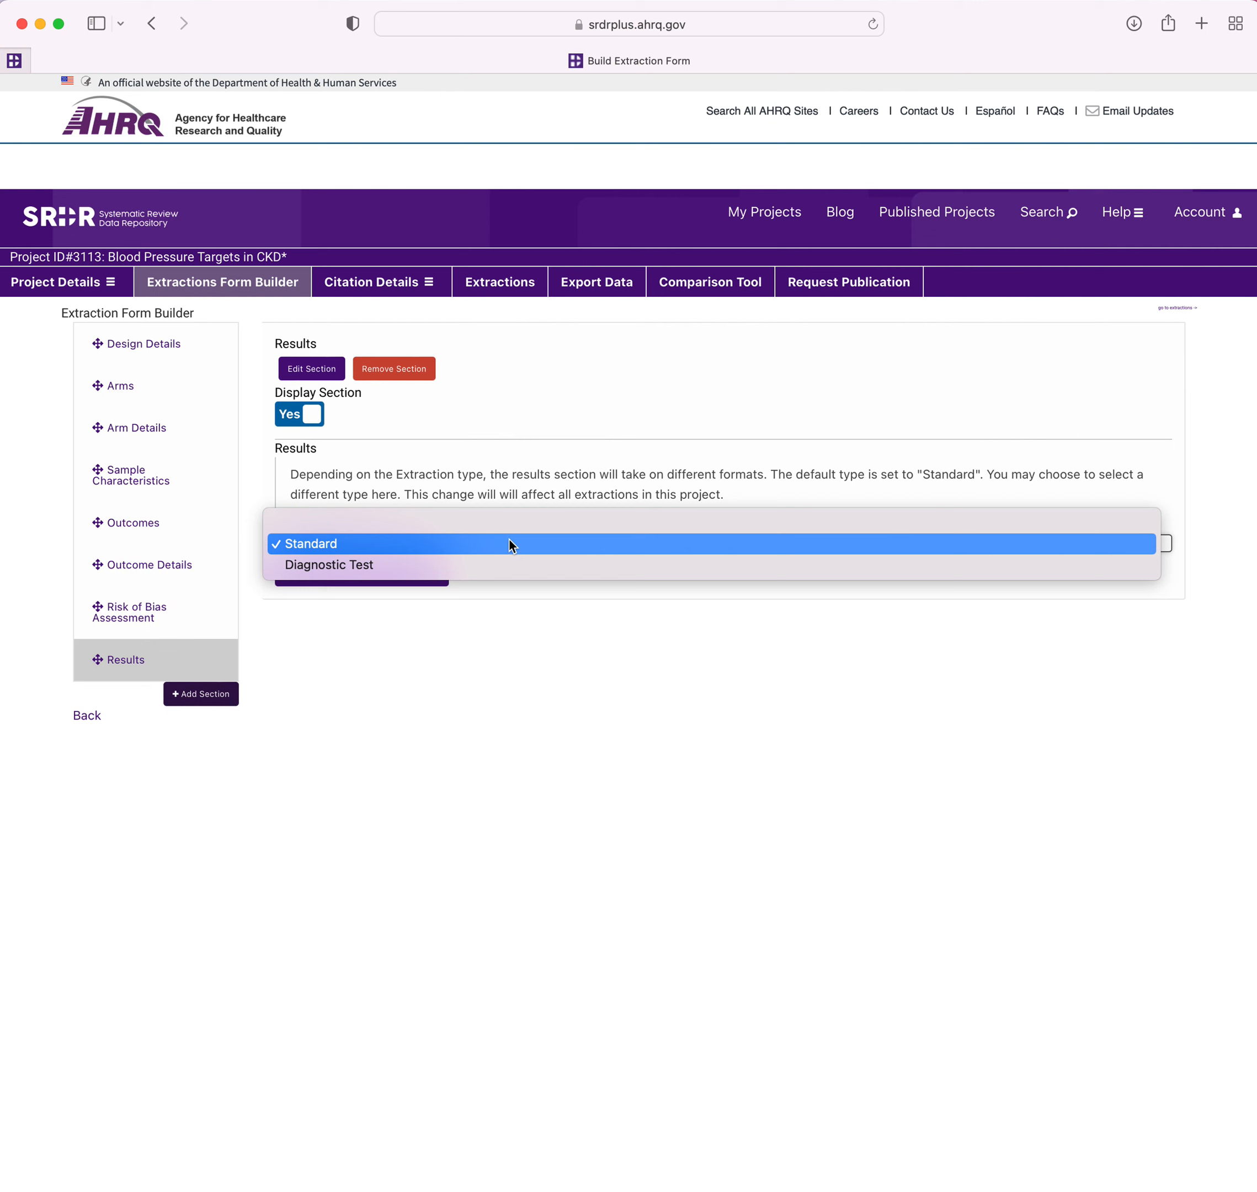
{"action": "left_click", "coordinate": [508, 566]}
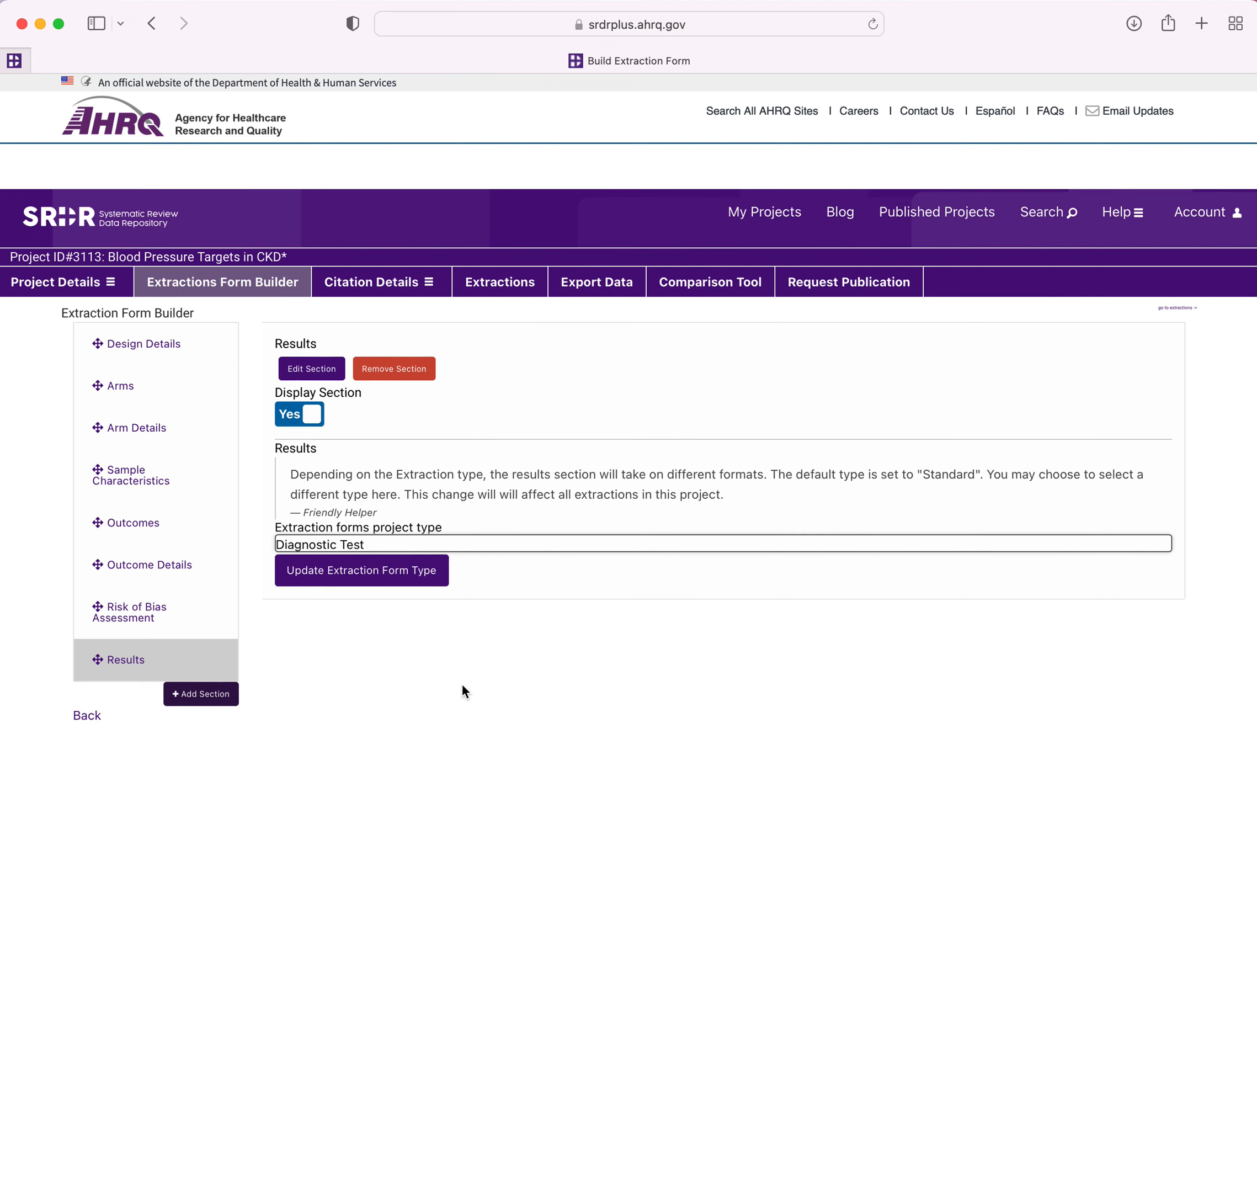
{"action": "left_click", "coordinate": [386, 580]}
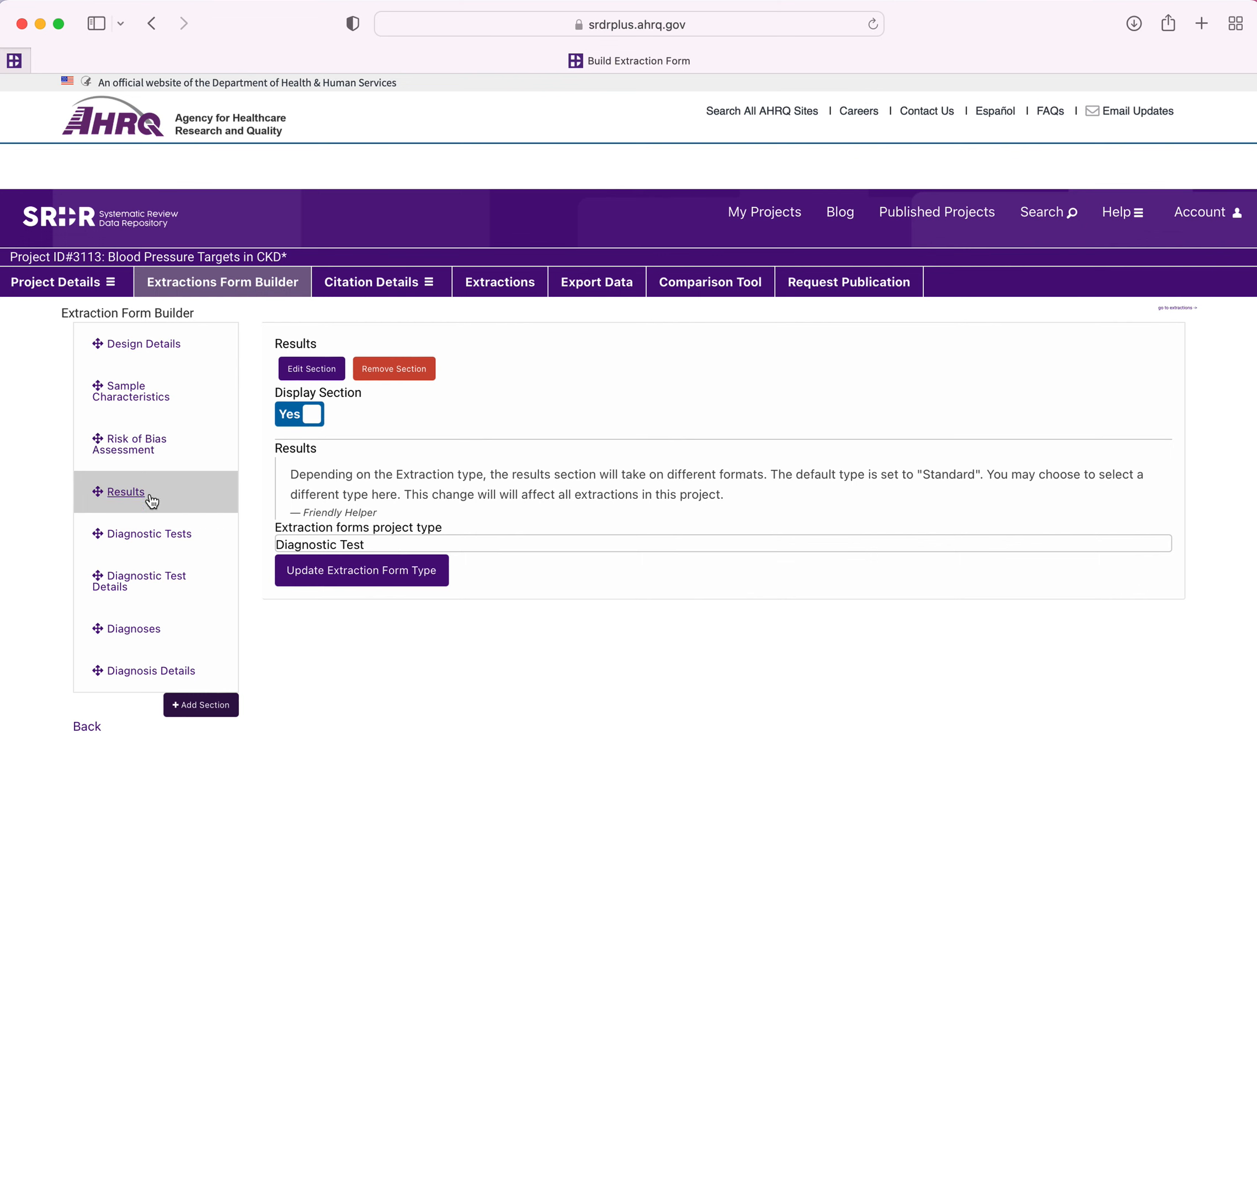
Review the Diagnostic Tests, Diagnostic Test Details, Diagnoses and Diagnosis Details sections, and switch to the slide presentation
{"action": "left_click", "coordinate": [159, 539]}
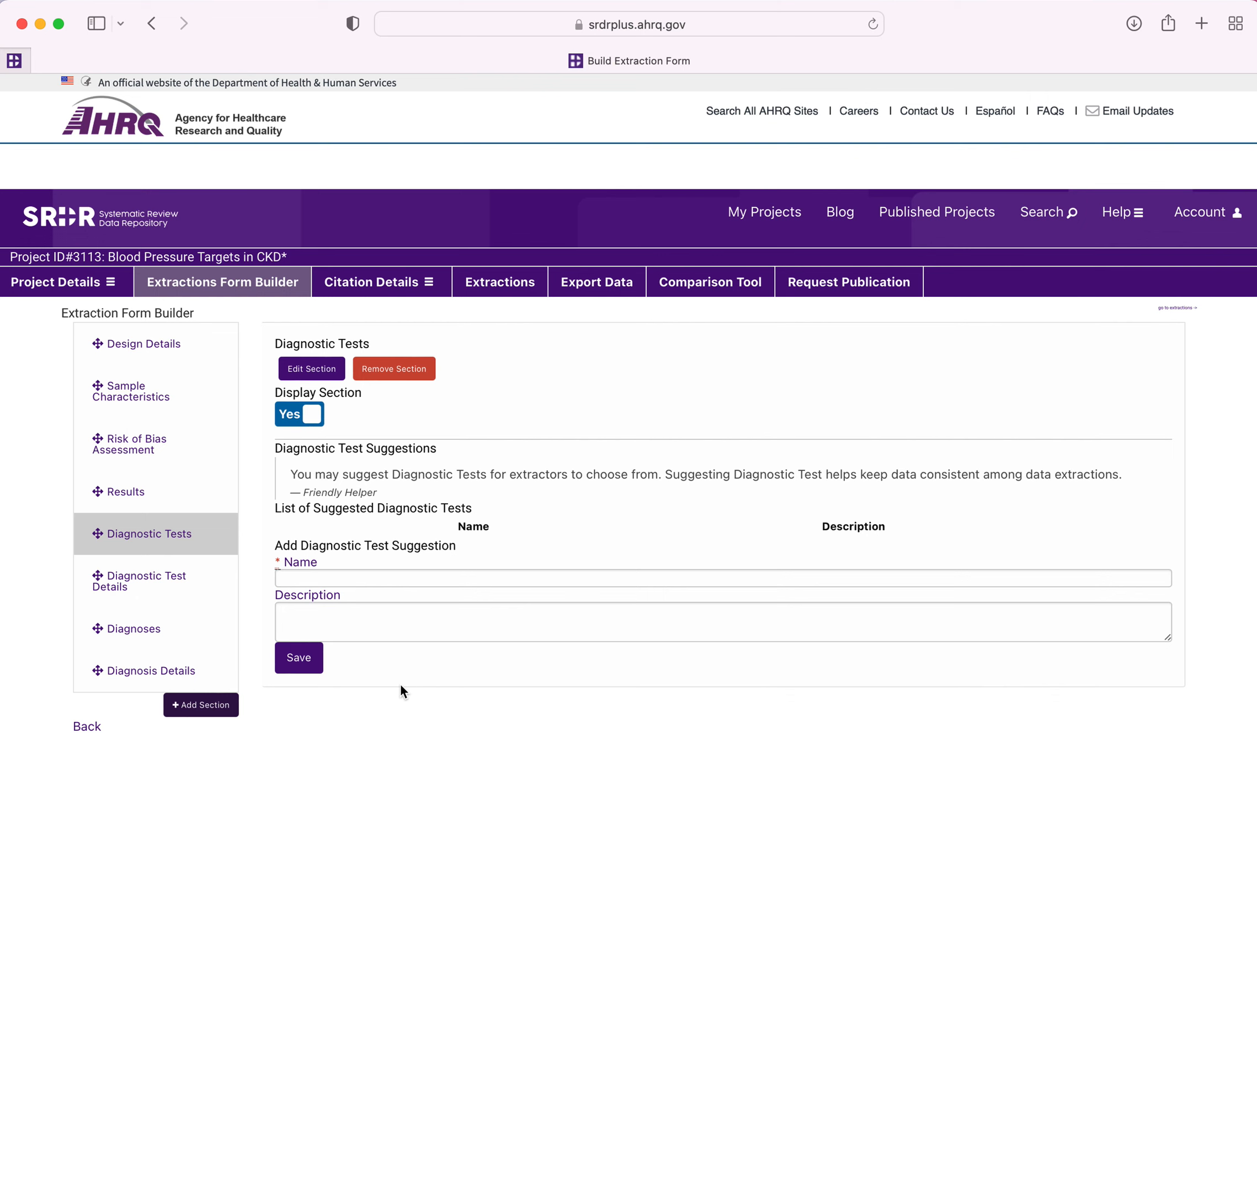
{"action": "left_click", "coordinate": [347, 580]}
{"action": "left_click", "coordinate": [399, 625]}
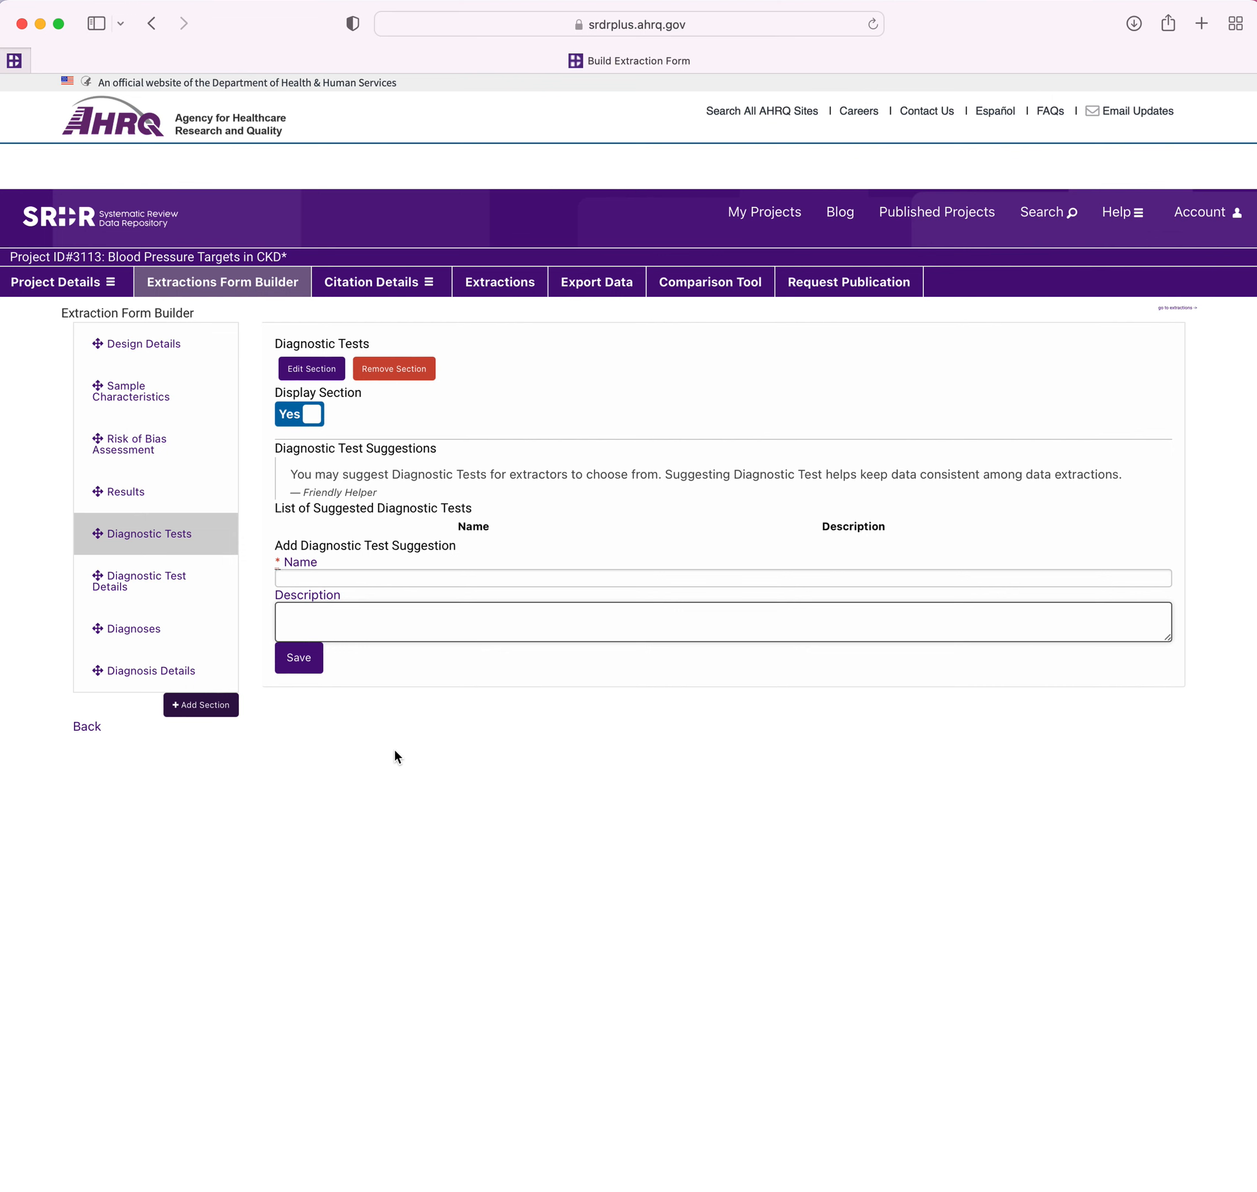
{"action": "left_click", "coordinate": [162, 588]}
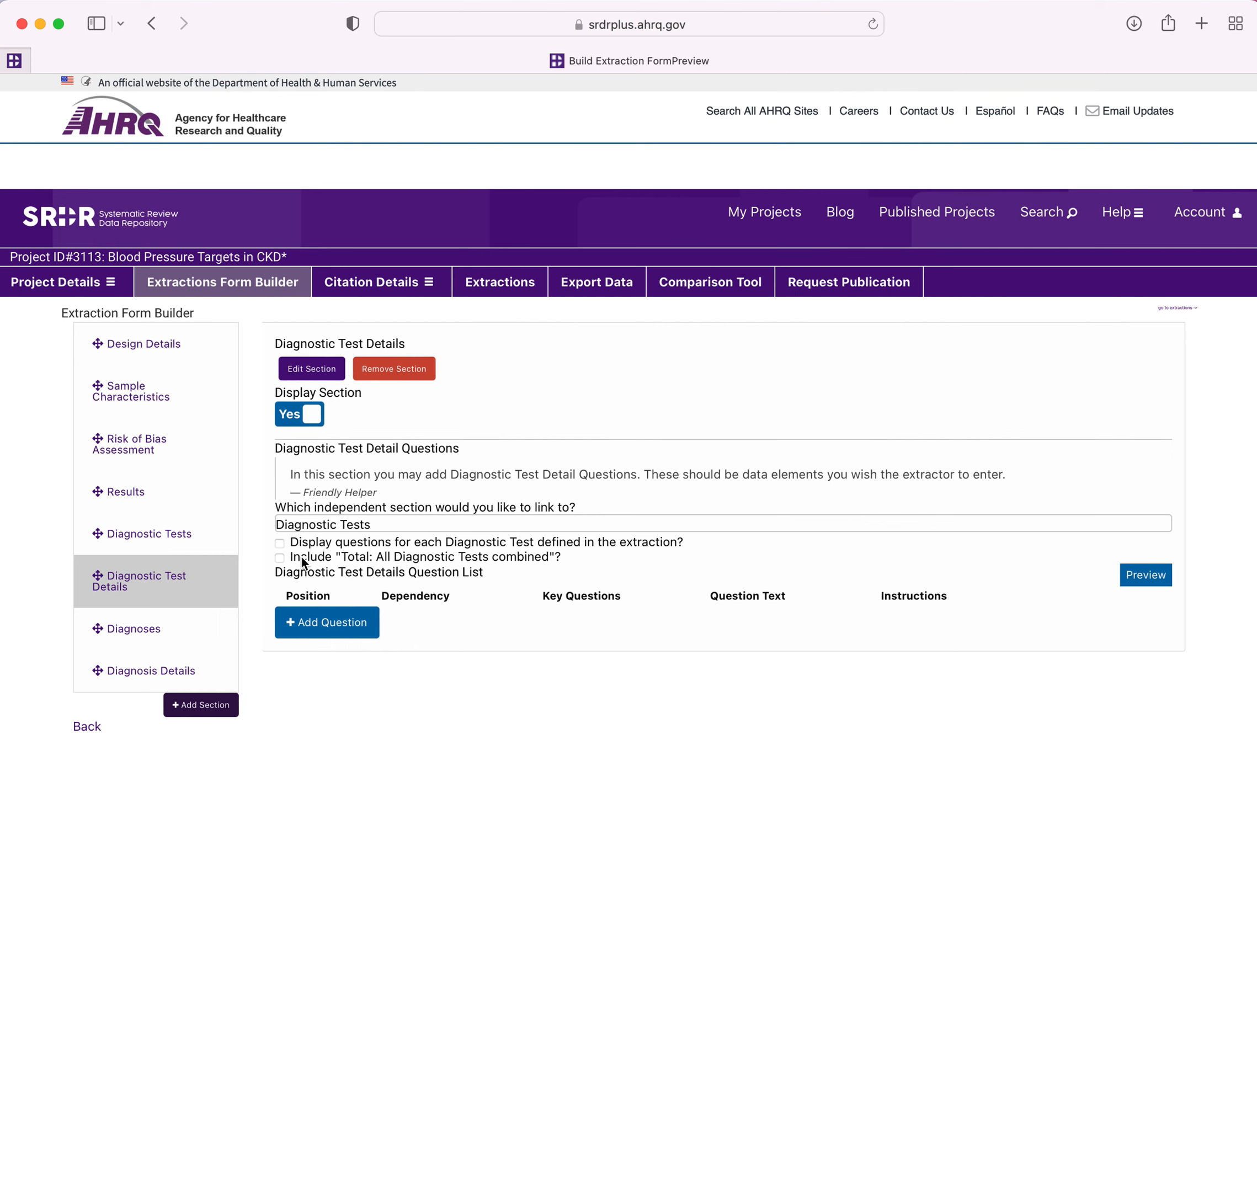
{"action": "left_click", "coordinate": [112, 632]}
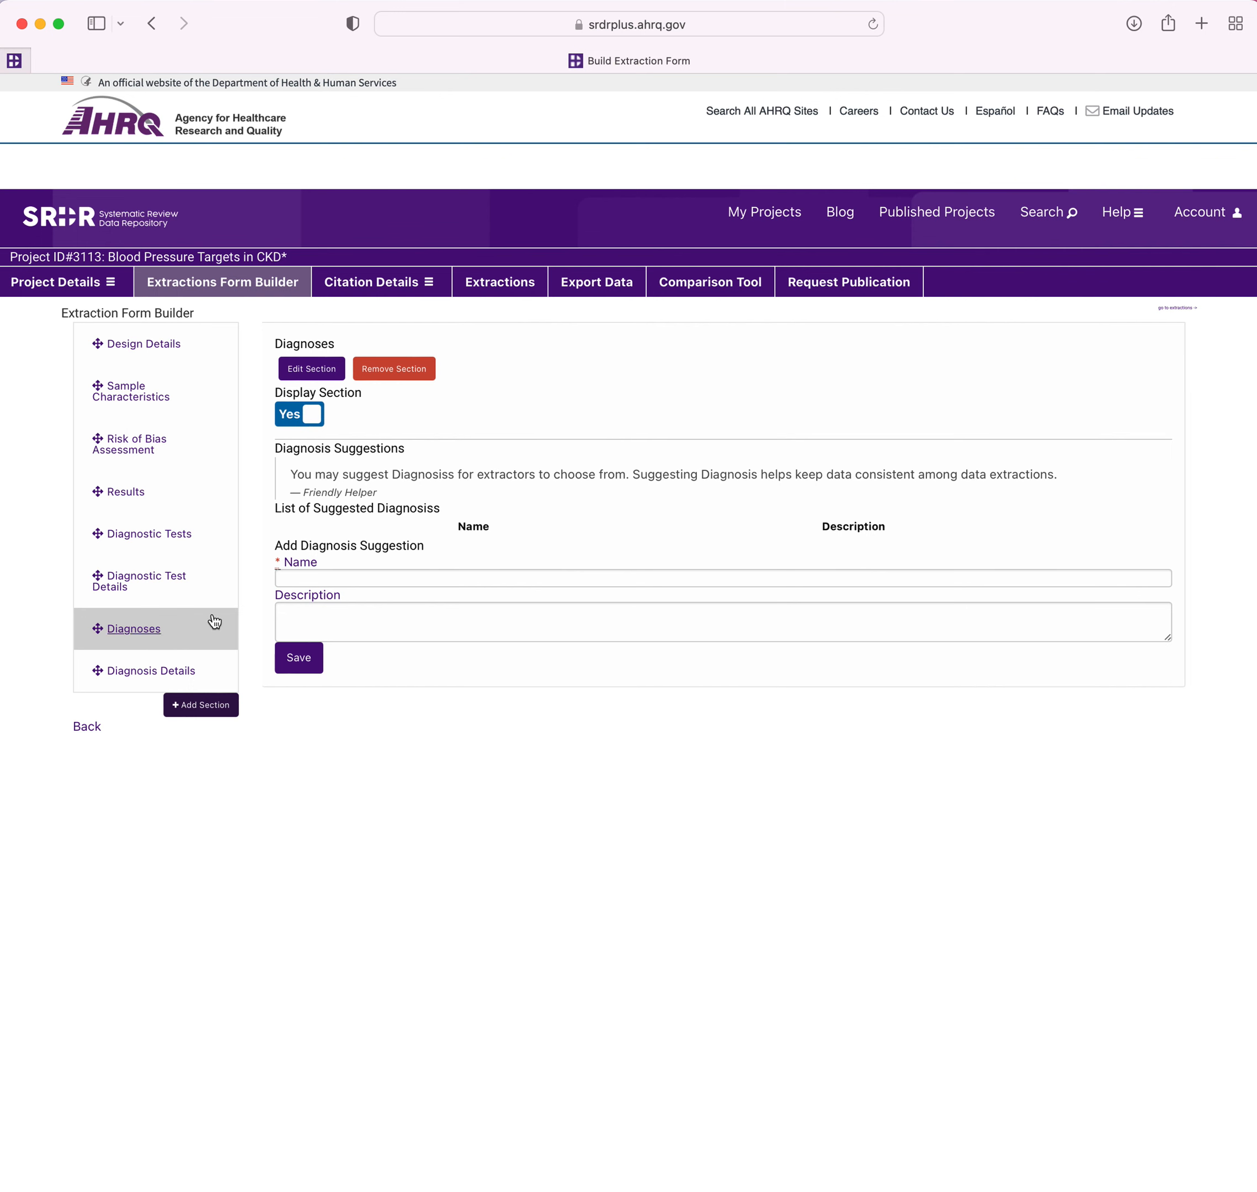
{"action": "left_click", "coordinate": [145, 670]}
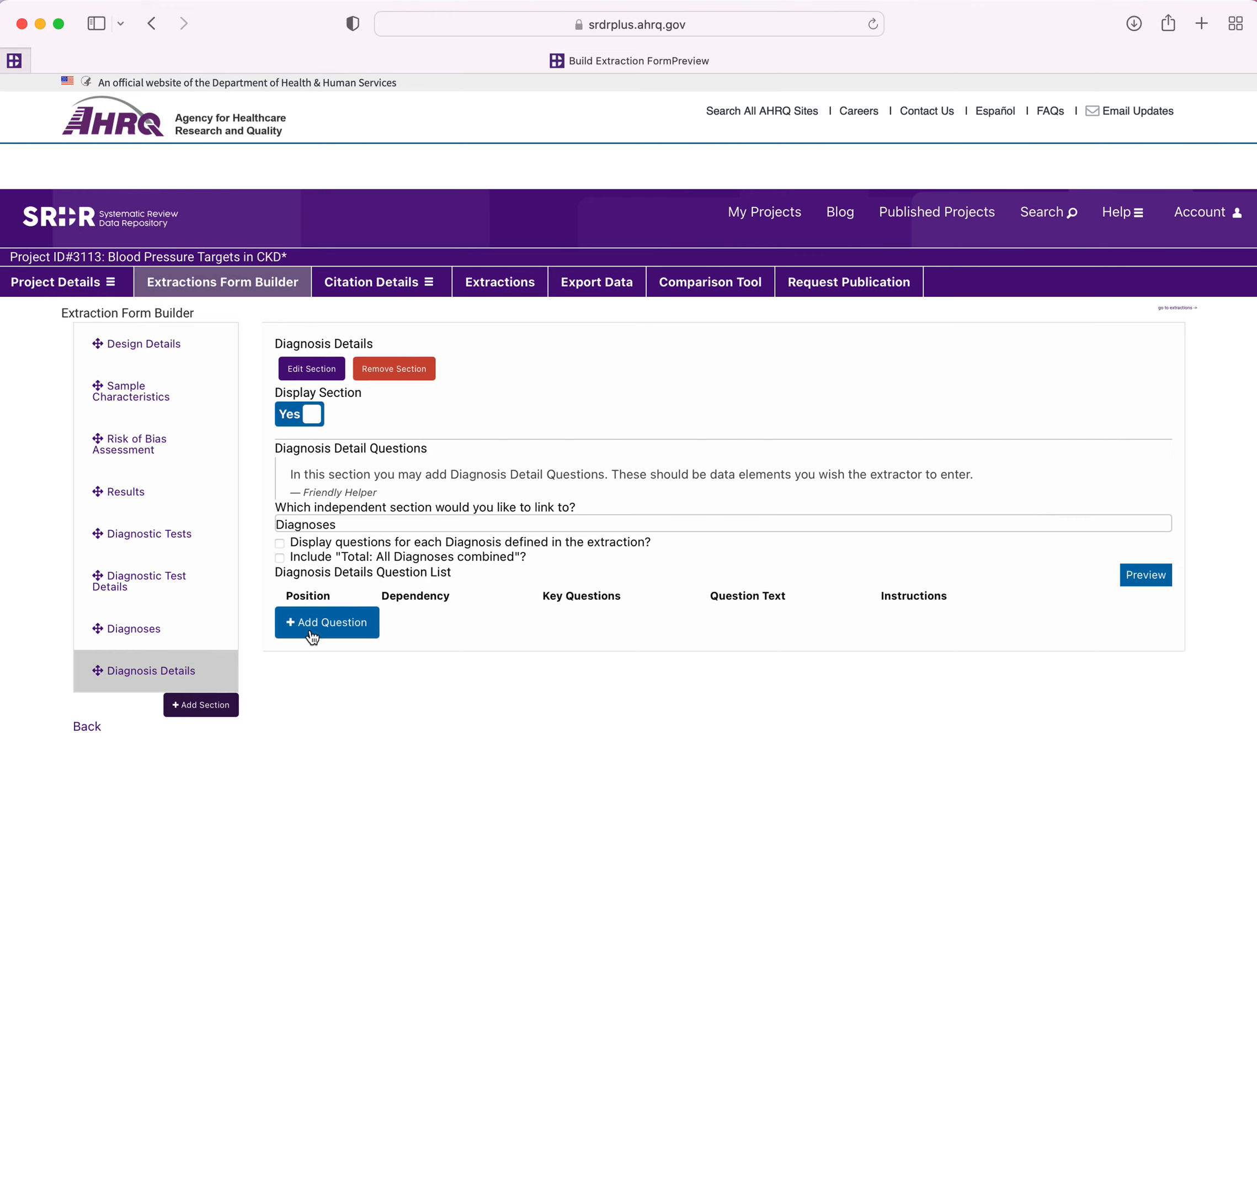
{"action": "key", "text": "ctrl+Left"}
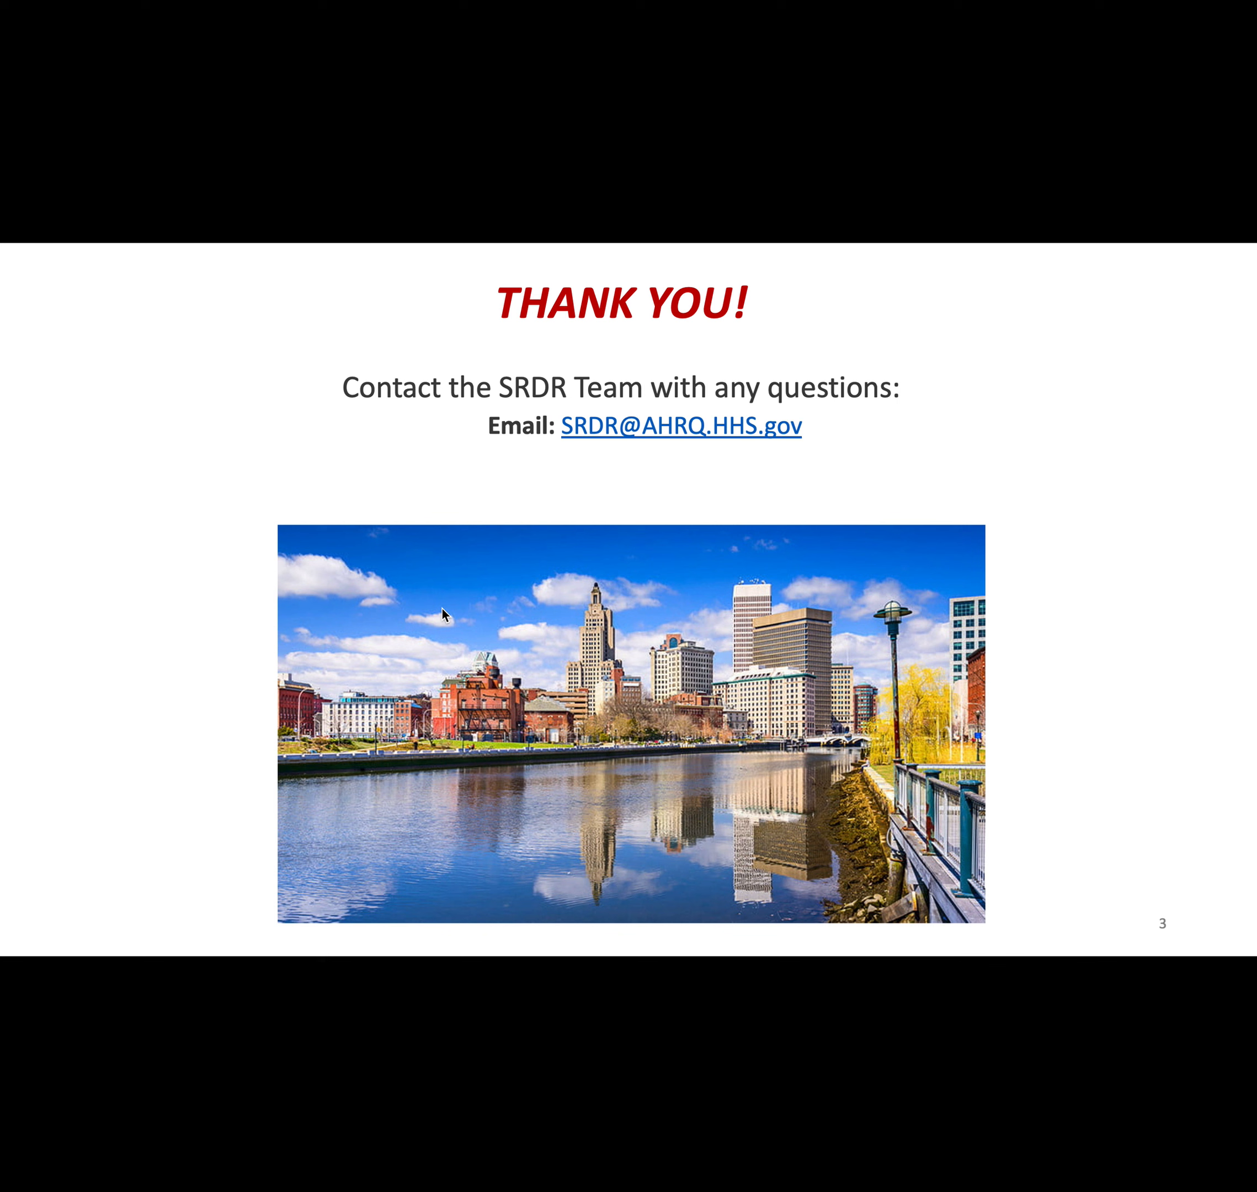